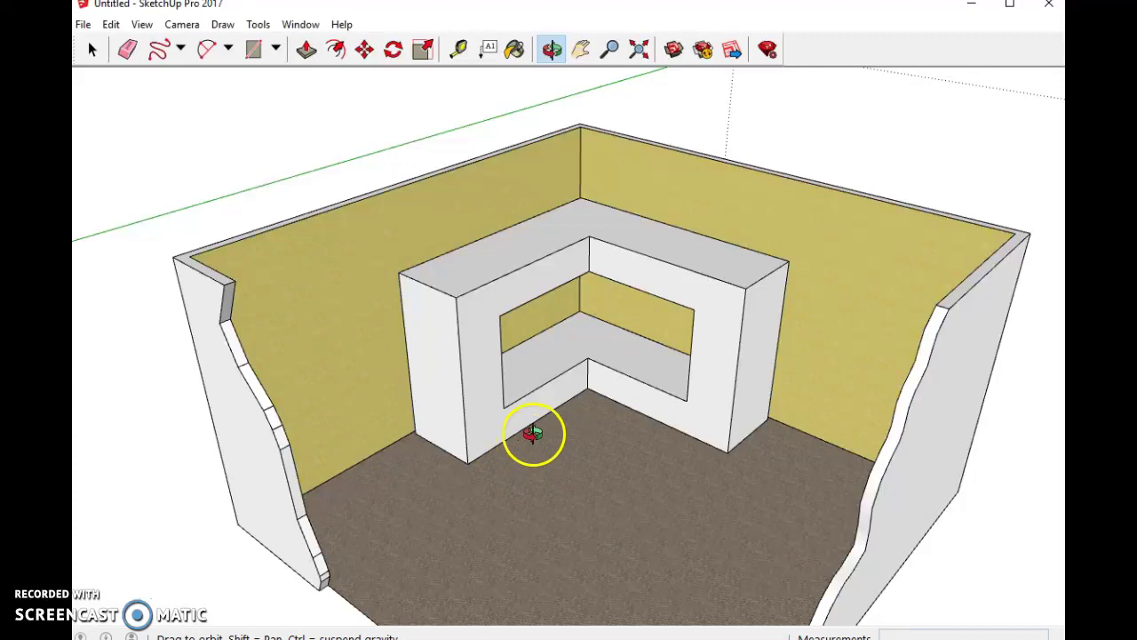
# - Orbit around the room model and the shelf to survey the scene
pyautogui.moveTo(537, 423); pyautogui.dragTo(601, 540)
pyautogui.moveTo(585, 368); pyautogui.dragTo(660, 341)
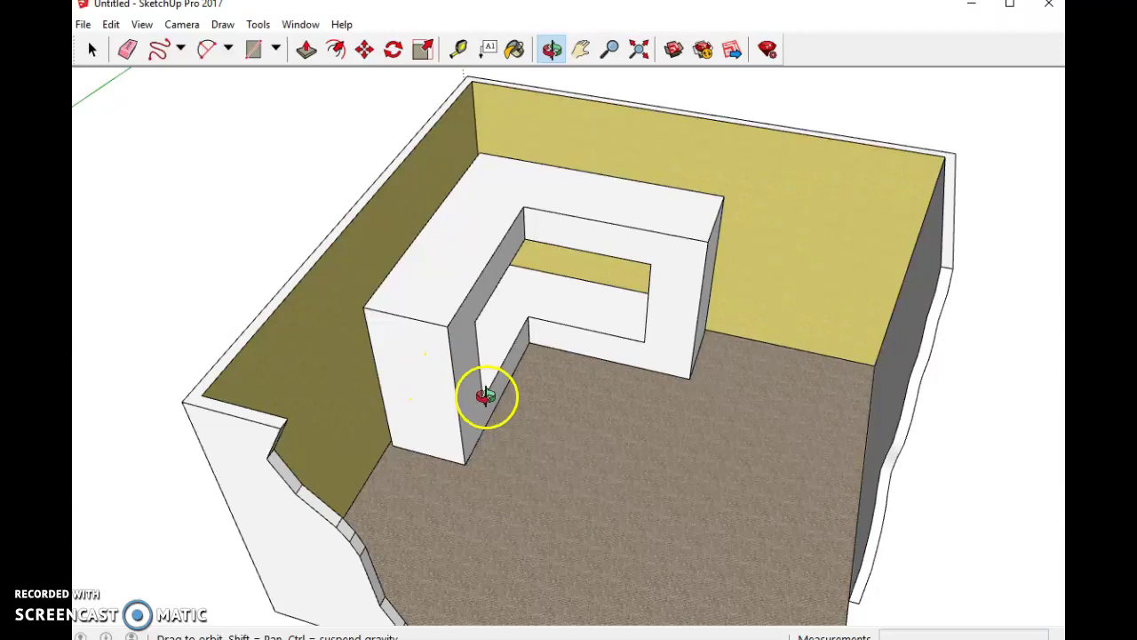
pyautogui.moveTo(480, 393); pyautogui.dragTo(482, 325)
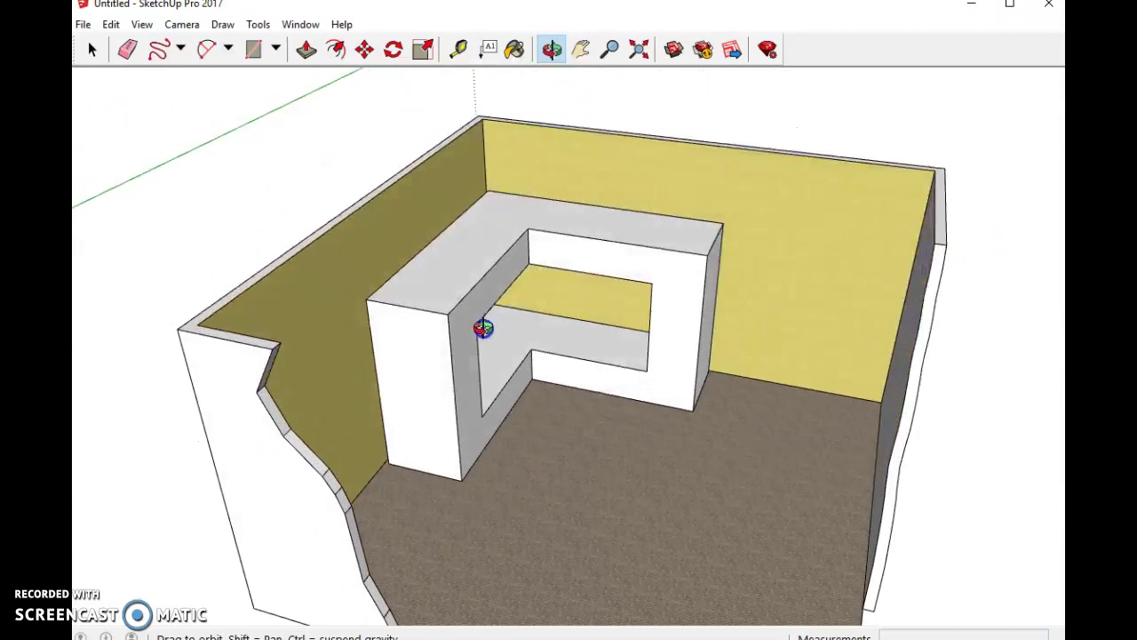
pyautogui.moveTo(457, 368); pyautogui.dragTo(430, 477)
pyautogui.moveTo(514, 426); pyautogui.dragTo(437, 419)
# - Zoom in on the standalone L-shaped frame and orbit to a front-left view
pyautogui.scroll(-5, 422, 404)
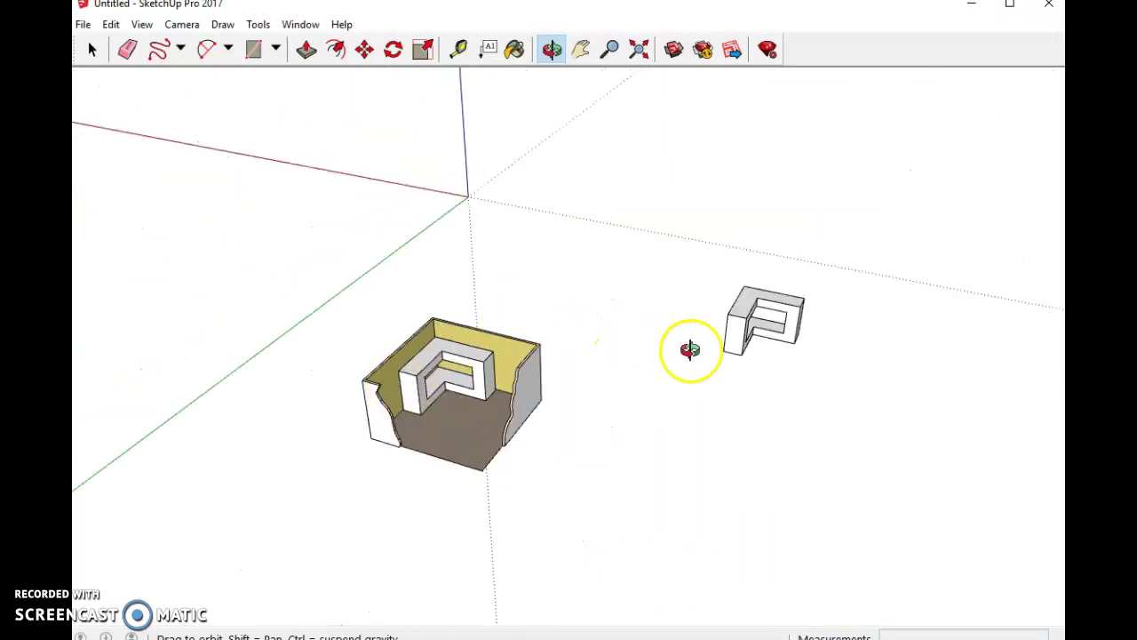
pyautogui.scroll(6, 853, 365)
pyautogui.moveTo(765, 275); pyautogui.dragTo(554, 386)
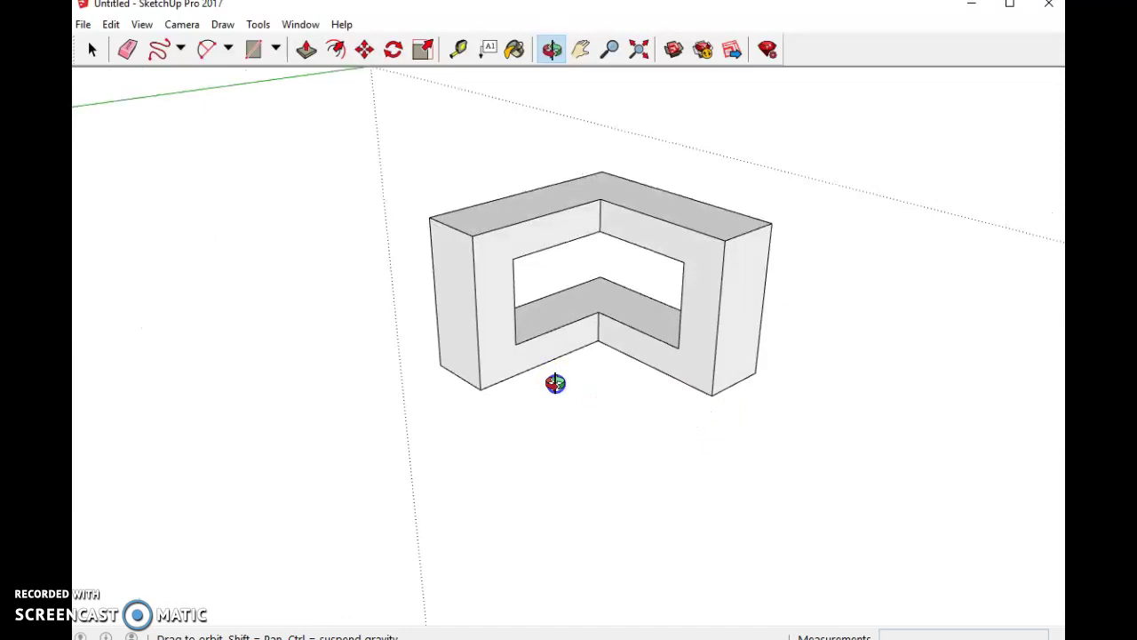
pyautogui.scroll(4, 556, 272)
pyautogui.moveTo(544, 451); pyautogui.dragTo(708, 396)
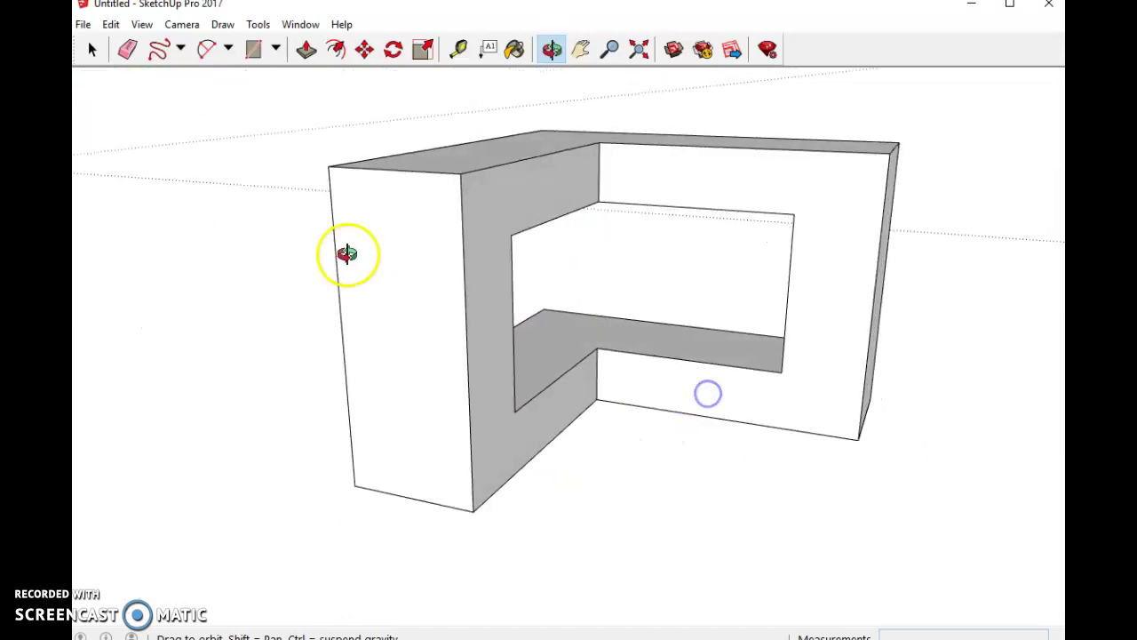
pyautogui.moveTo(560, 489); pyautogui.dragTo(604, 514)
pyautogui.click(526, 320)
pyautogui.click(503, 104)
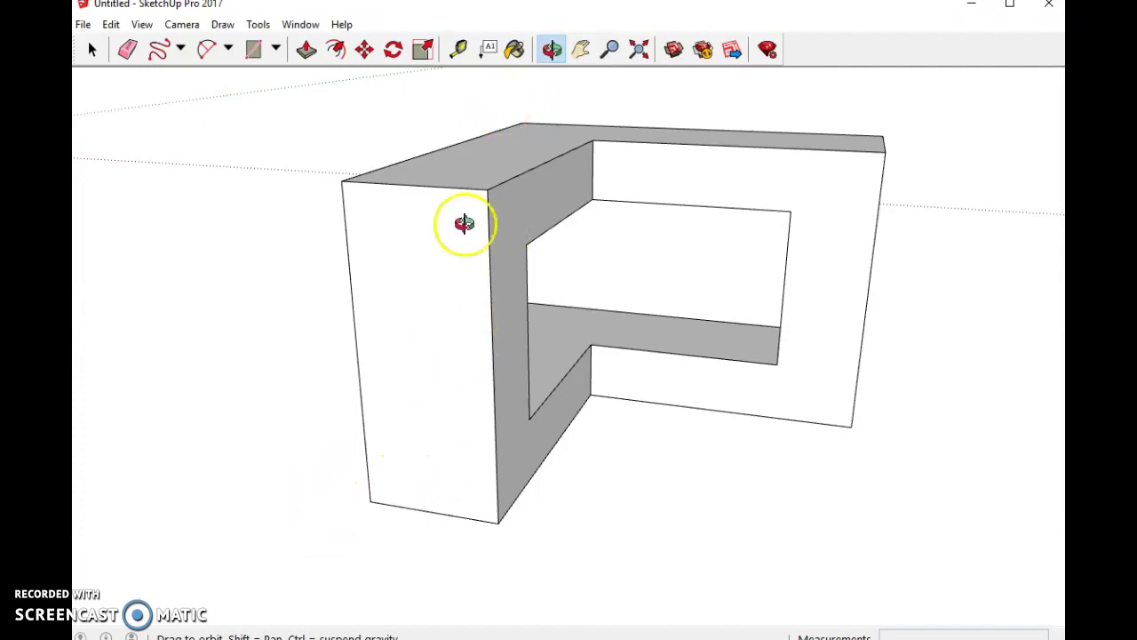
# - Place vertical guides 6 inches in from the front face's left and right edges
pyautogui.click(459, 48)
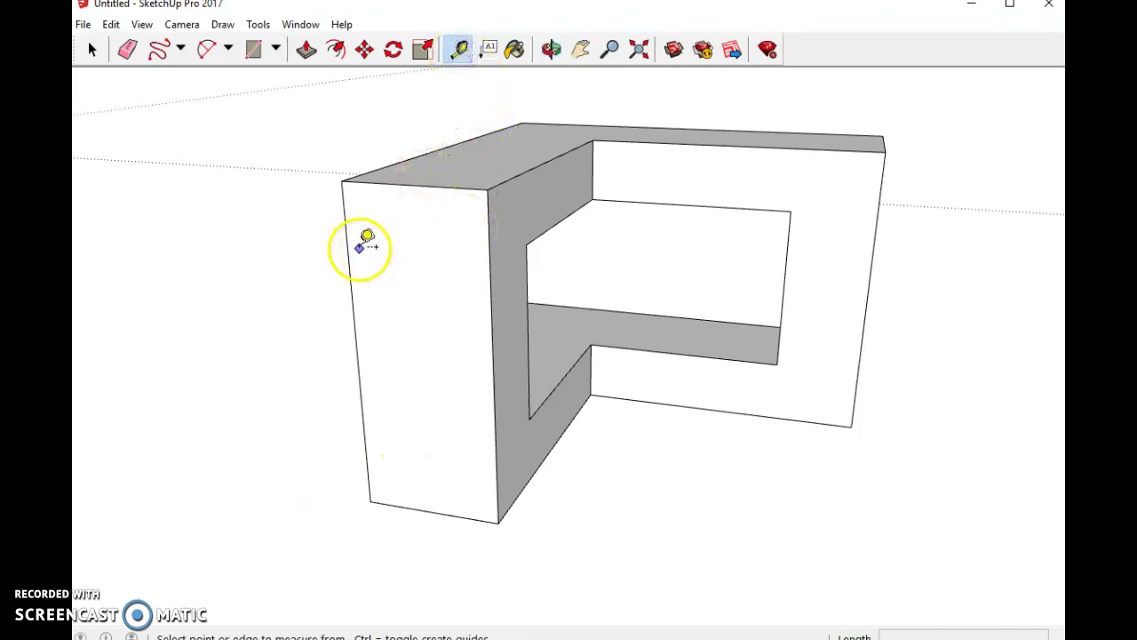
pyautogui.click(347, 250)
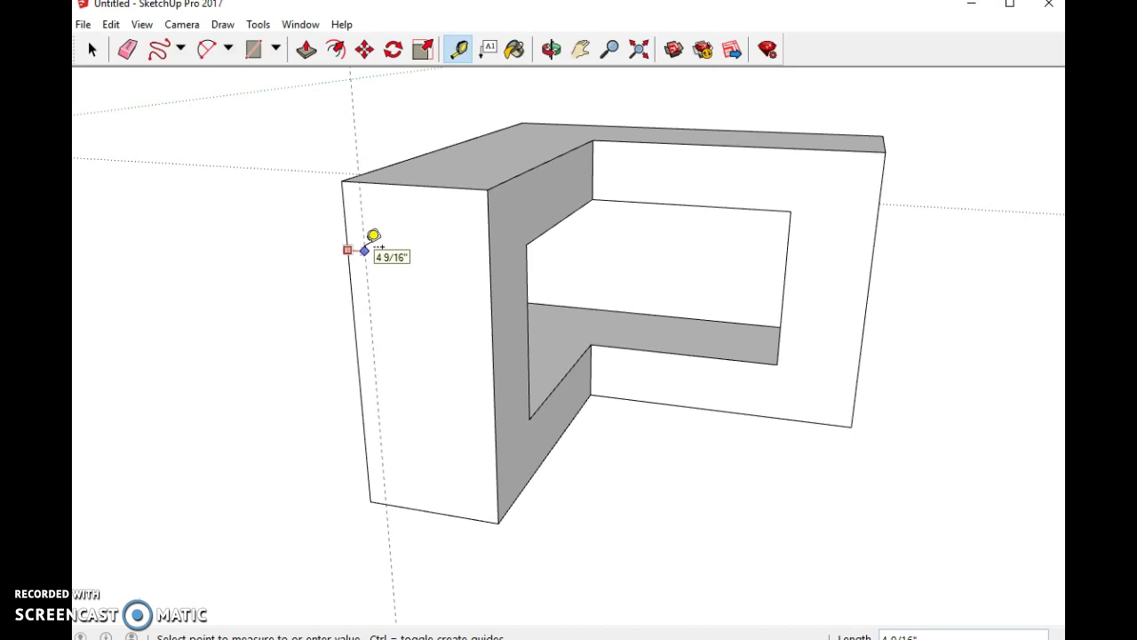
pyautogui.write('6')
pyautogui.press('Return')
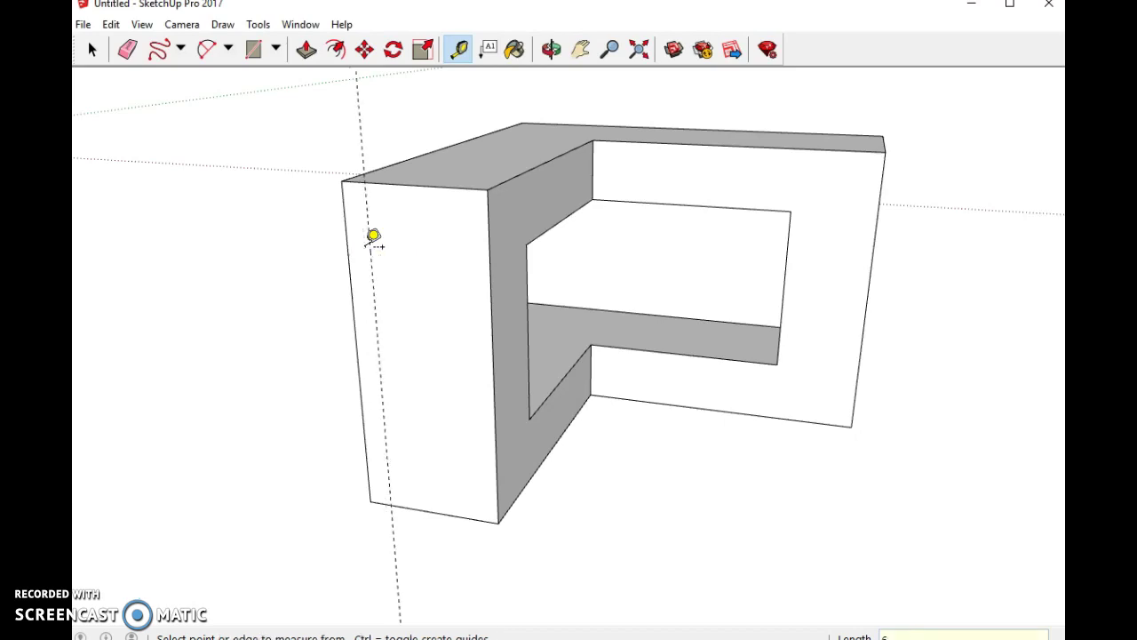
pyautogui.click(480, 249)
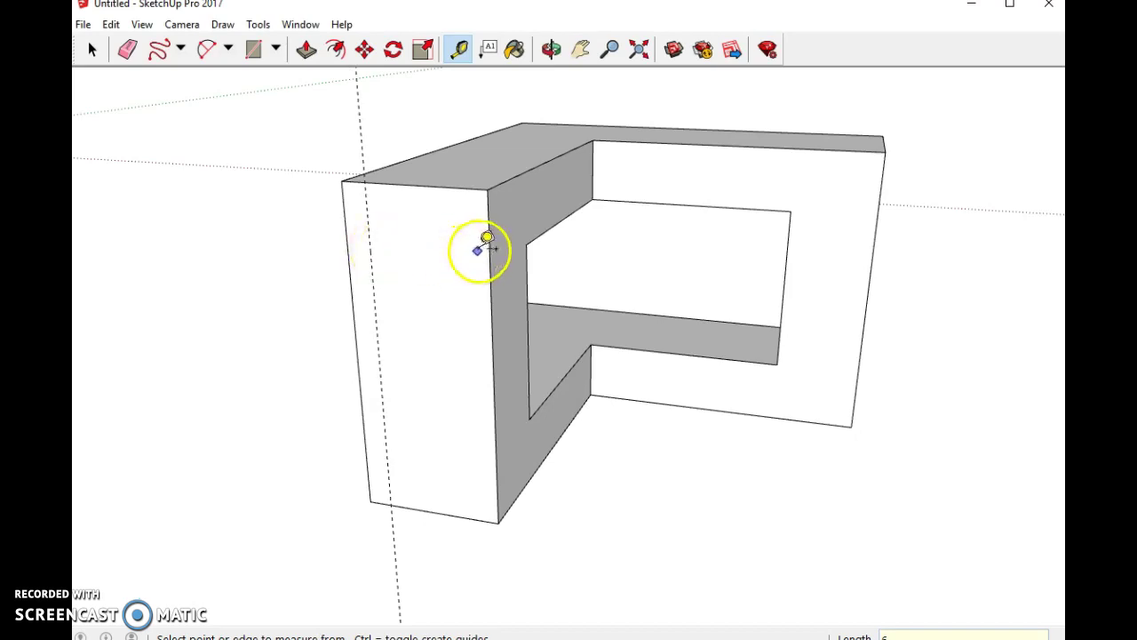
pyautogui.write('6')
pyautogui.press('Return')
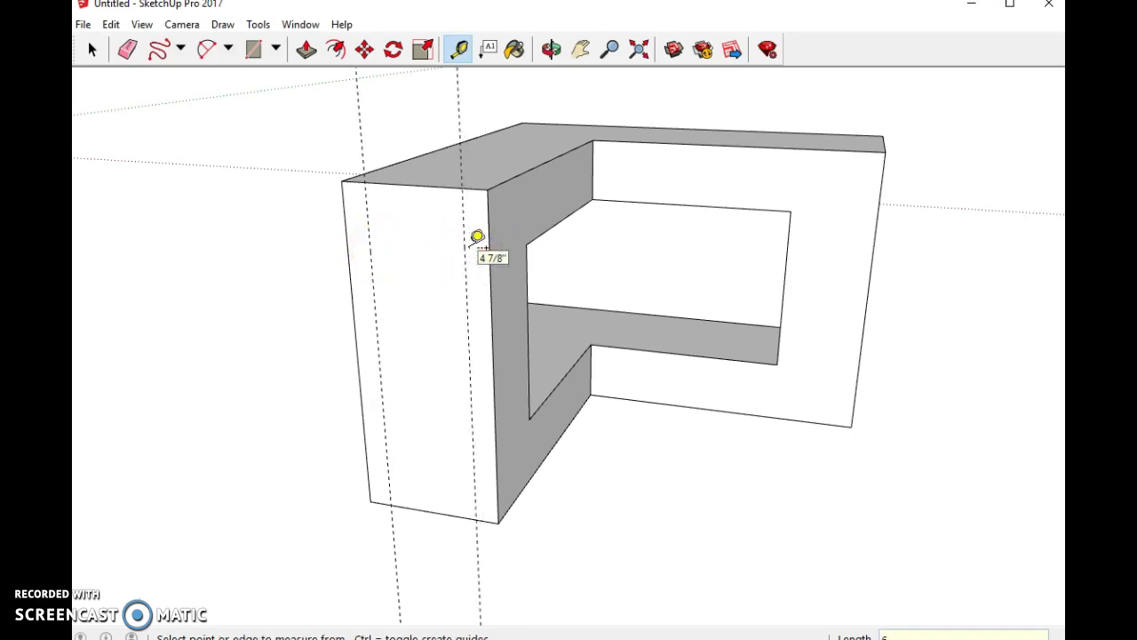
# - Dimension the front-left vertical edge, showing its 7' height
pyautogui.click(258, 24)
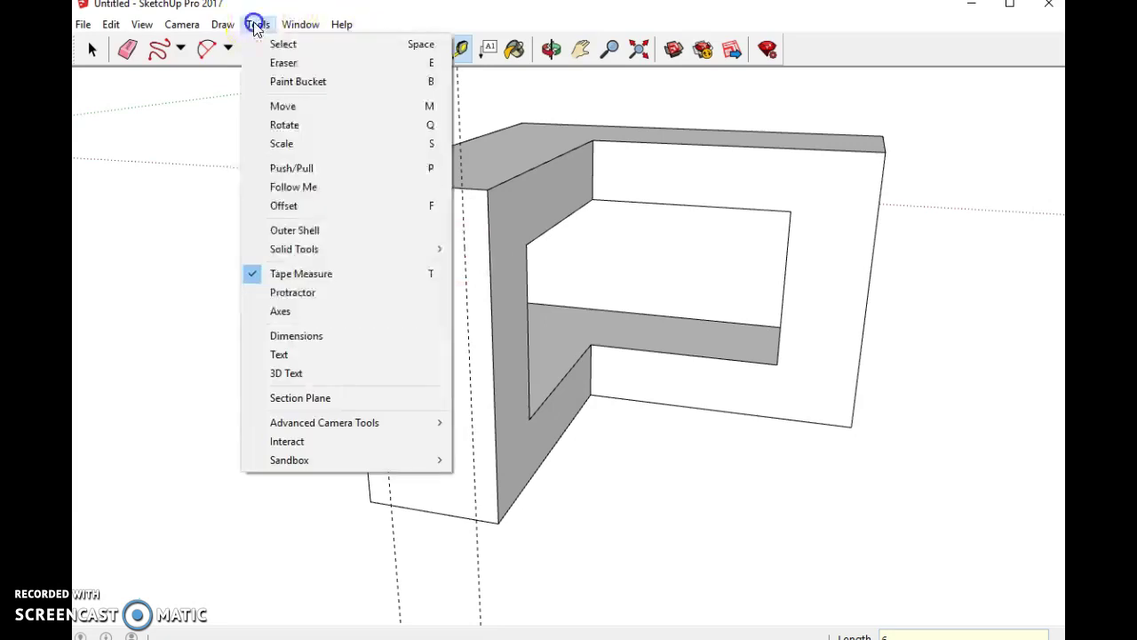
pyautogui.click(301, 336)
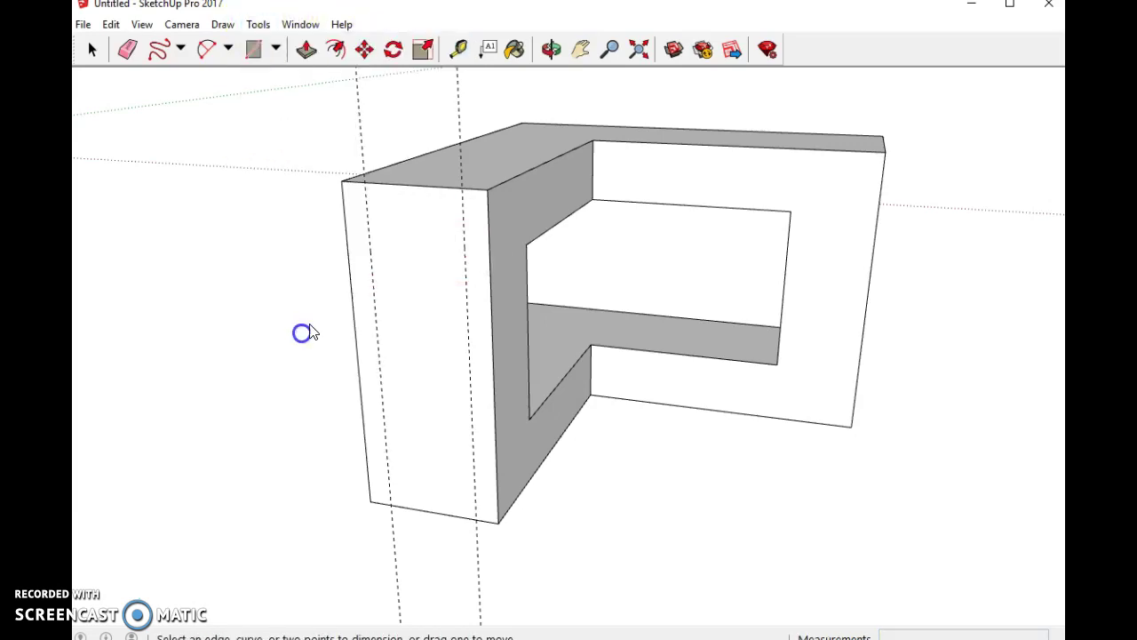
pyautogui.click(351, 284)
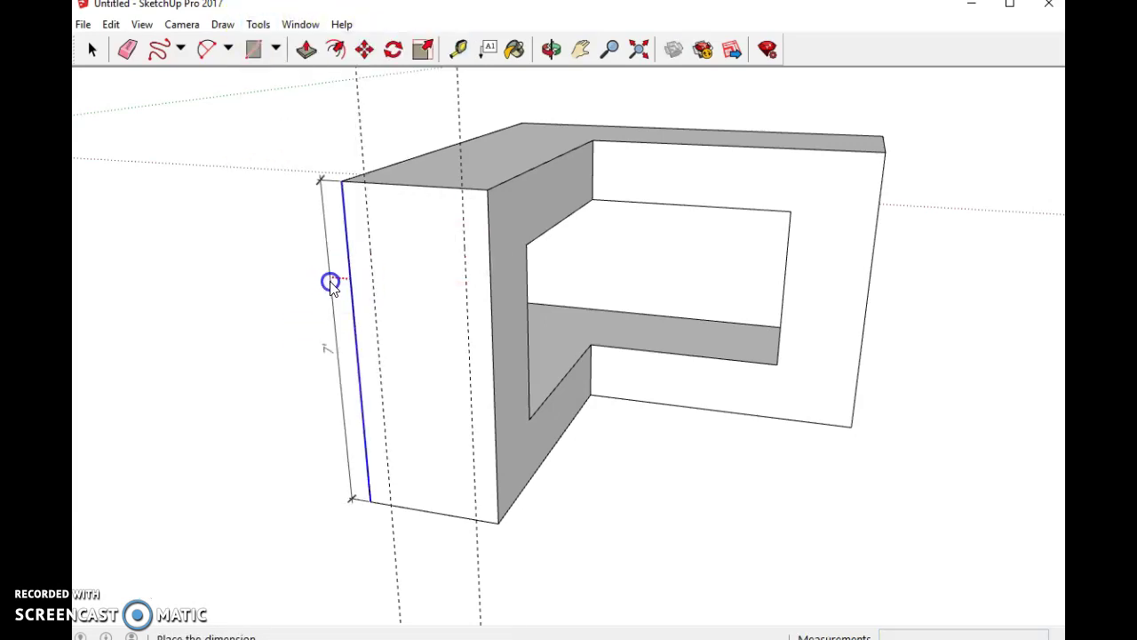
pyautogui.click(328, 284)
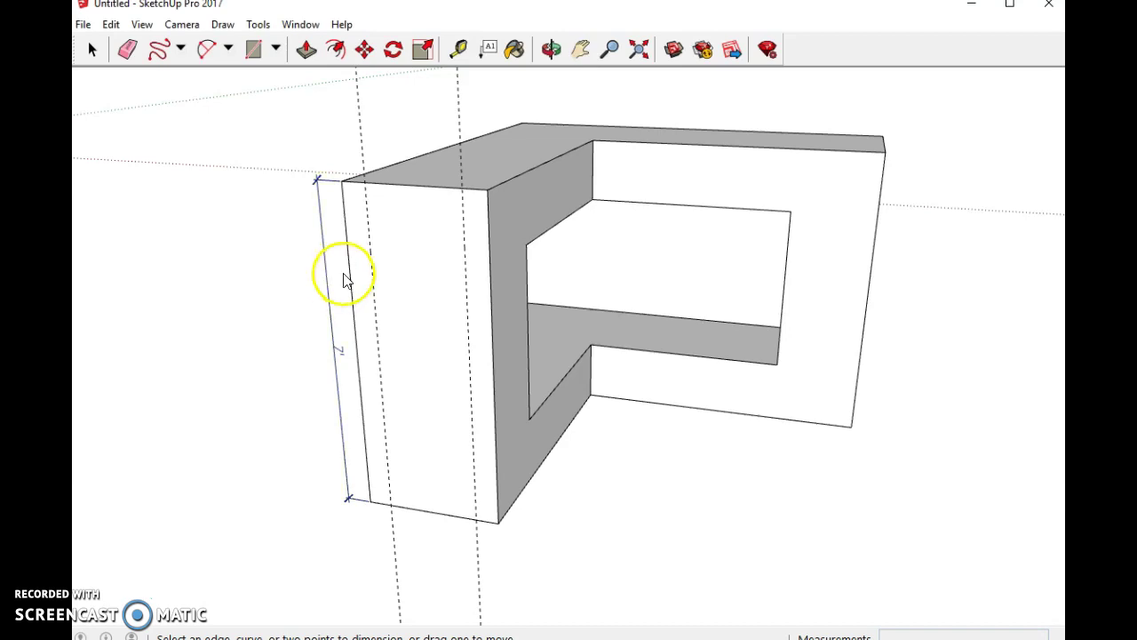
# - Stack horizontal guides up the front face from the bottom edge, one set 12 inches higher
pyautogui.click(459, 52)
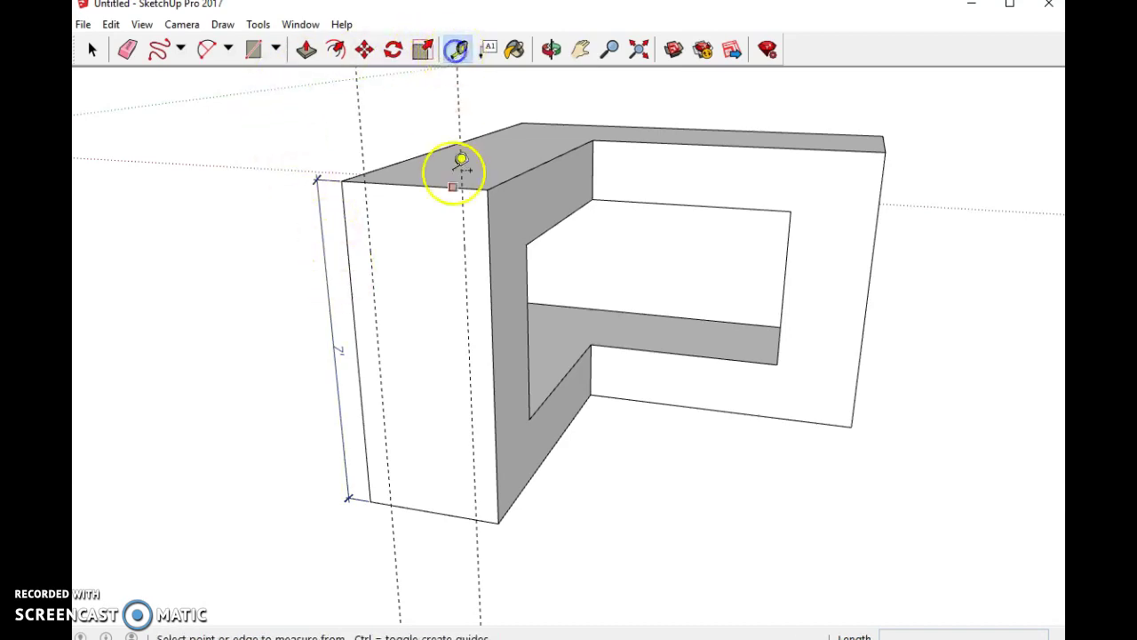
pyautogui.click(404, 506)
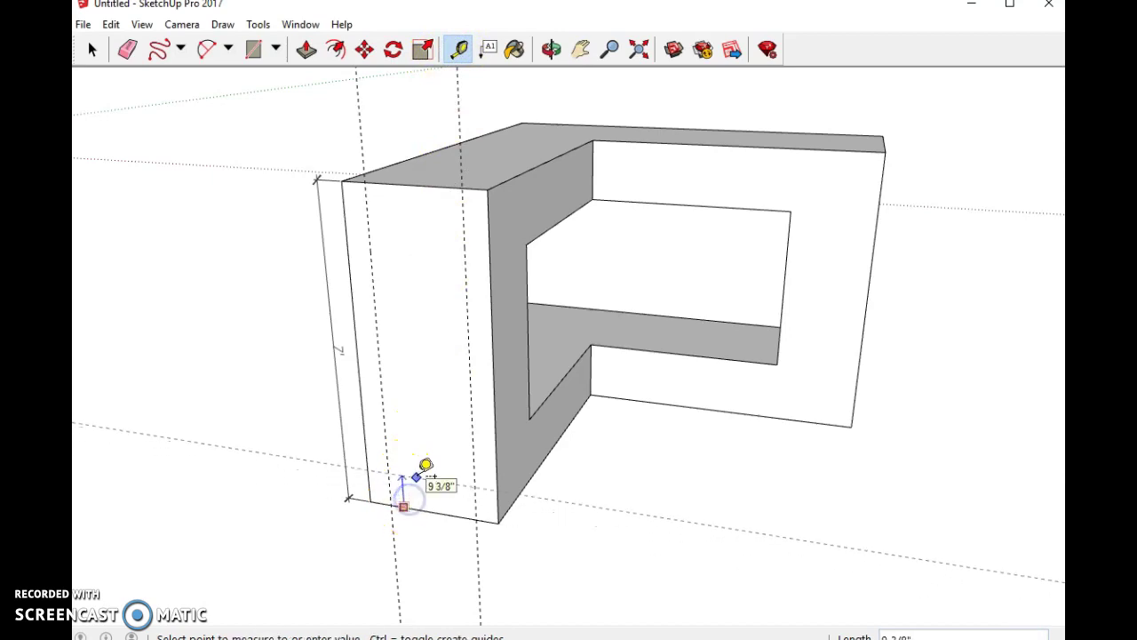
pyautogui.click(426, 468)
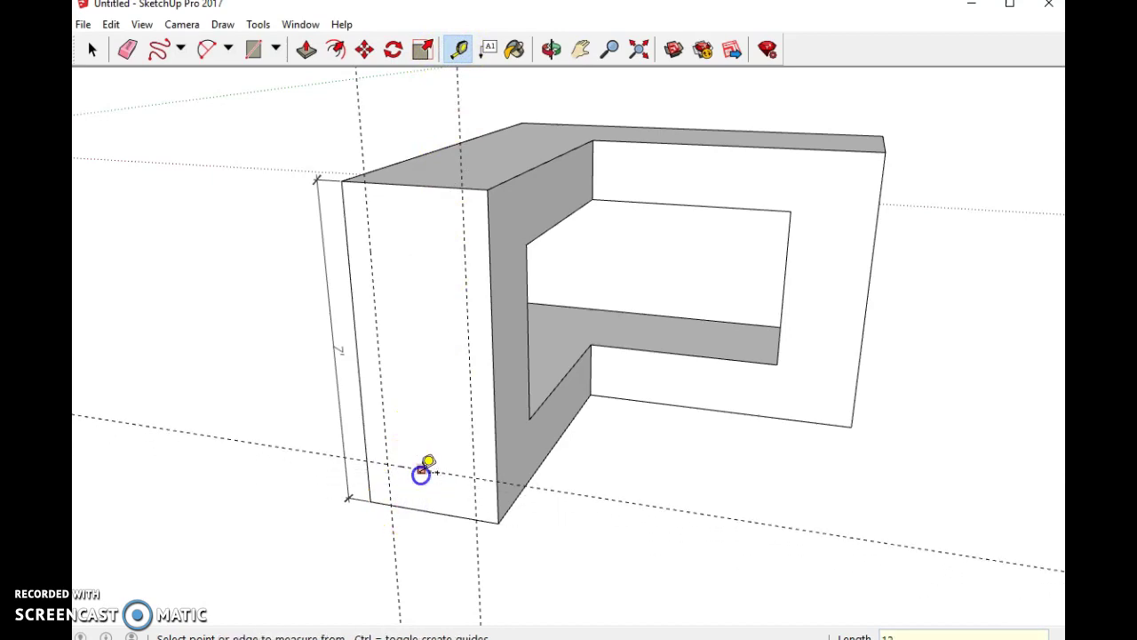
pyautogui.click(421, 471)
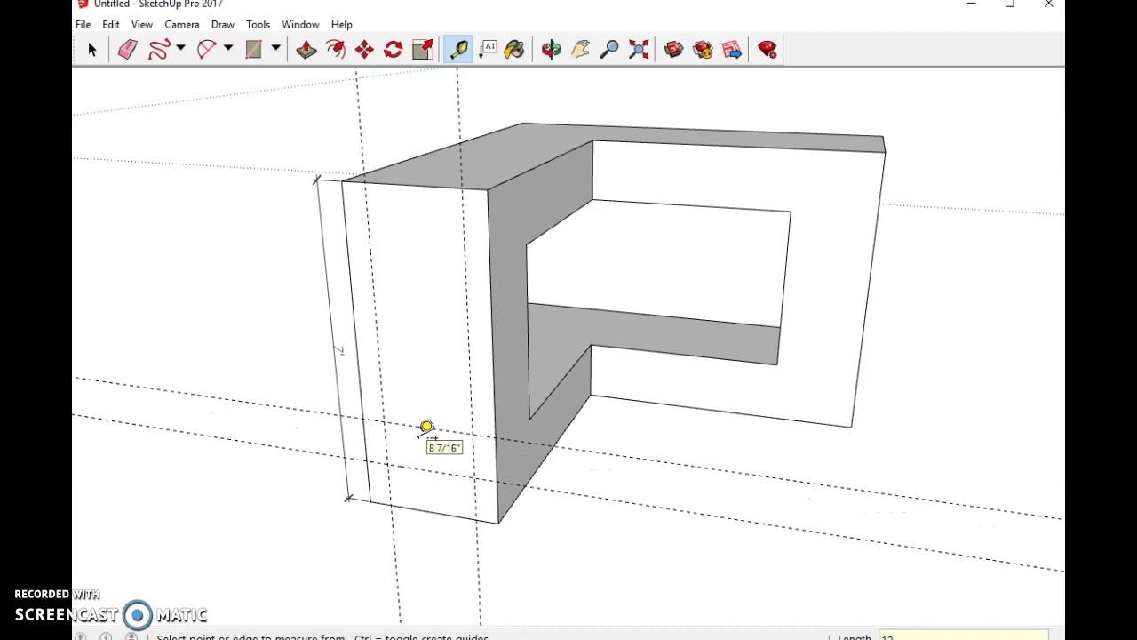
pyautogui.click(418, 426)
pyautogui.click(417, 393)
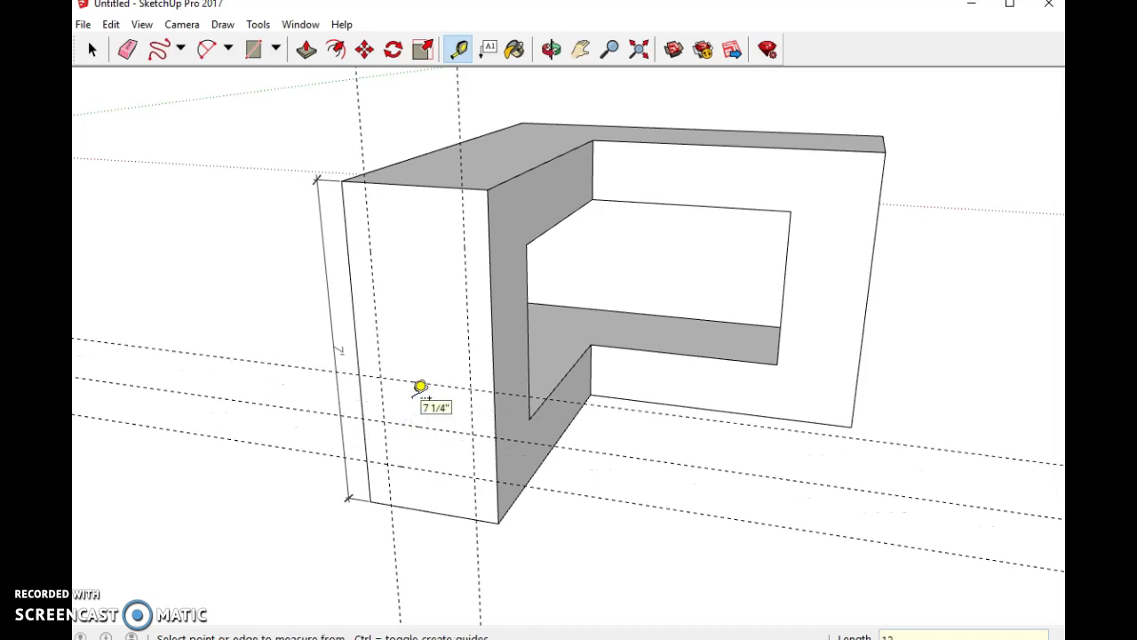
pyautogui.click(405, 381)
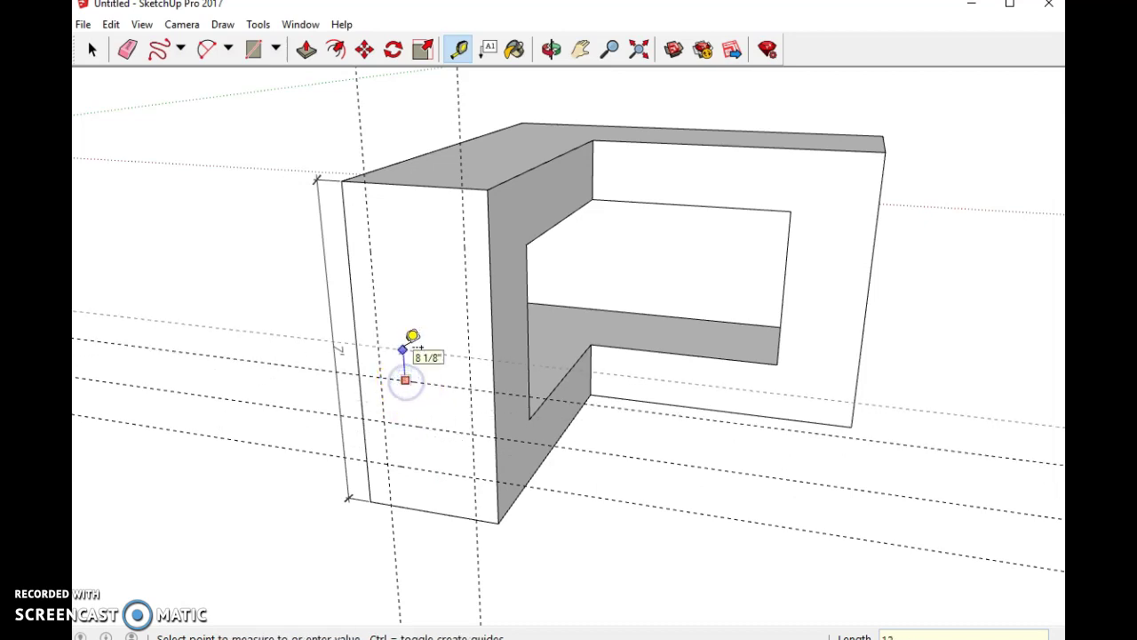
pyautogui.click(418, 335)
pyautogui.write('1')
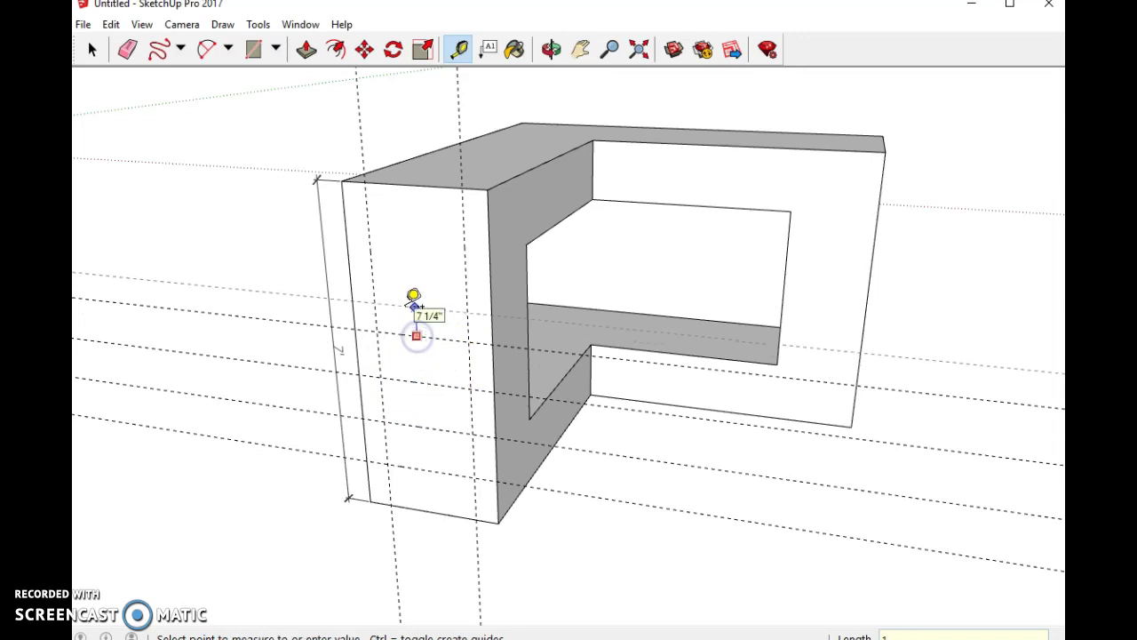
pyautogui.write('2')
pyautogui.press('Return')
pyautogui.click(400, 286)
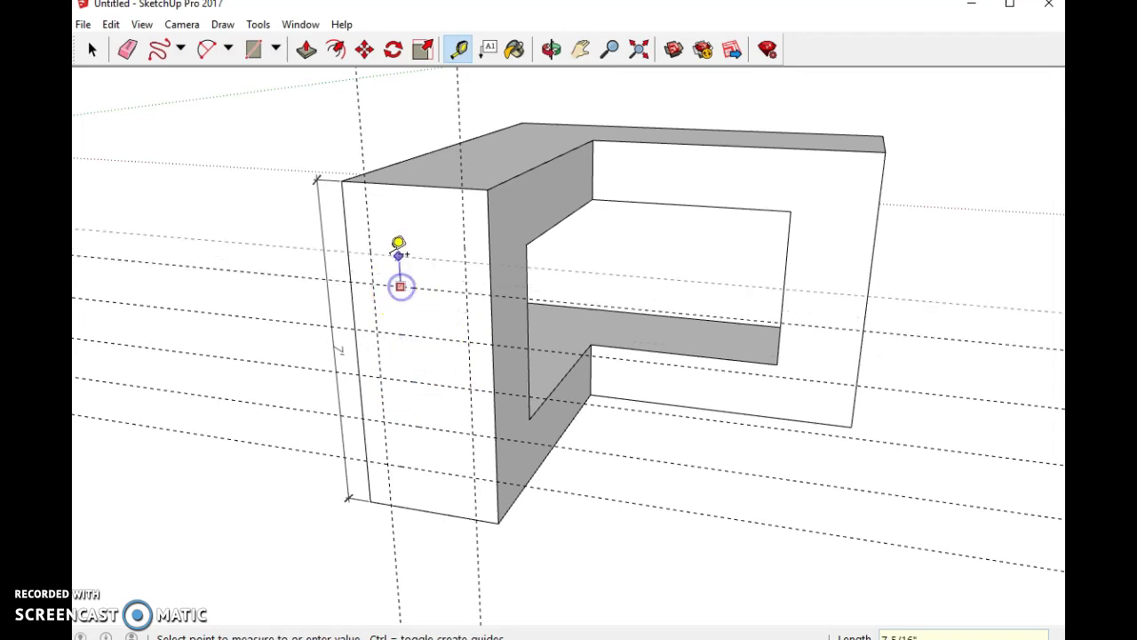
pyautogui.moveTo(449, 520); pyautogui.dragTo(440, 457)
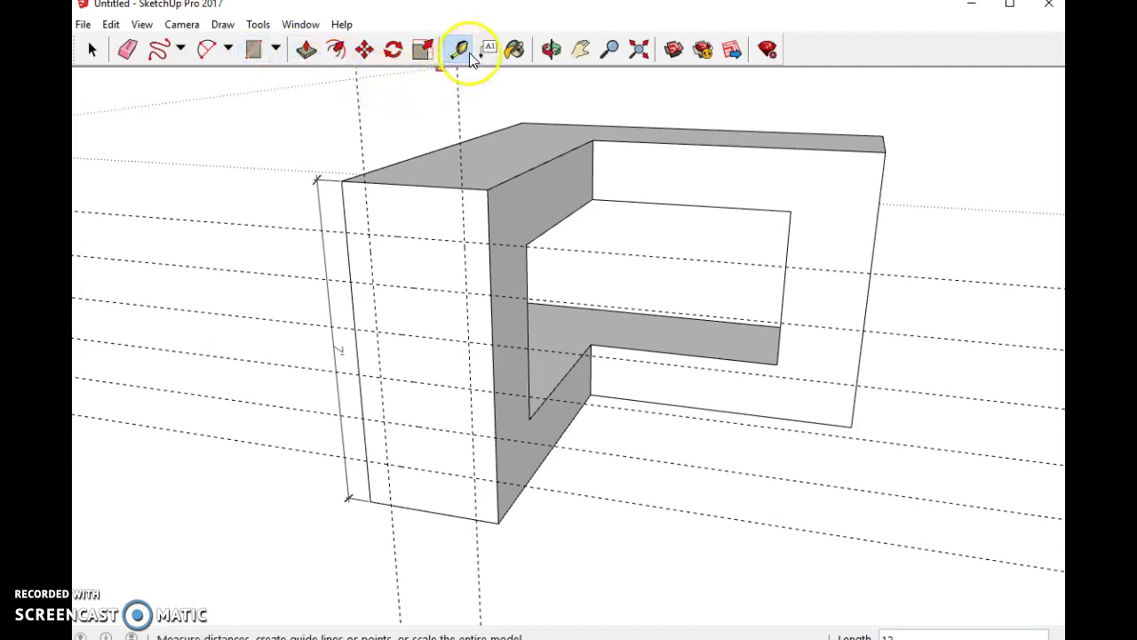
# - Draw guide-snapped rectangles for the upper panels on the column's front face
pyautogui.click(256, 50)
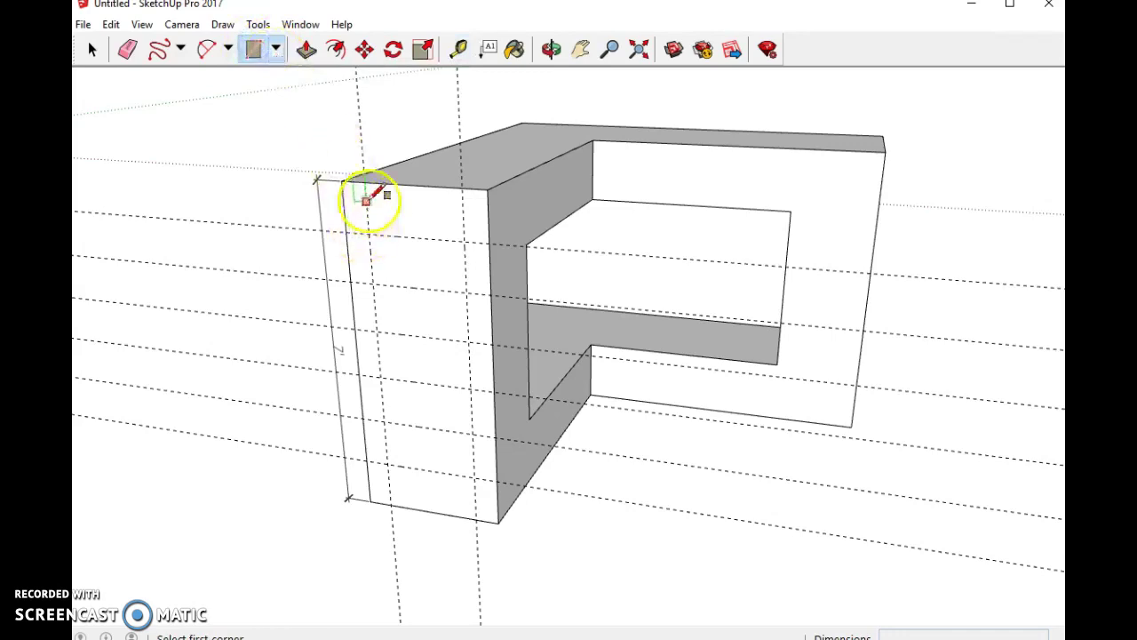
pyautogui.moveTo(364, 180); pyautogui.dragTo(463, 242)
pyautogui.click(368, 234)
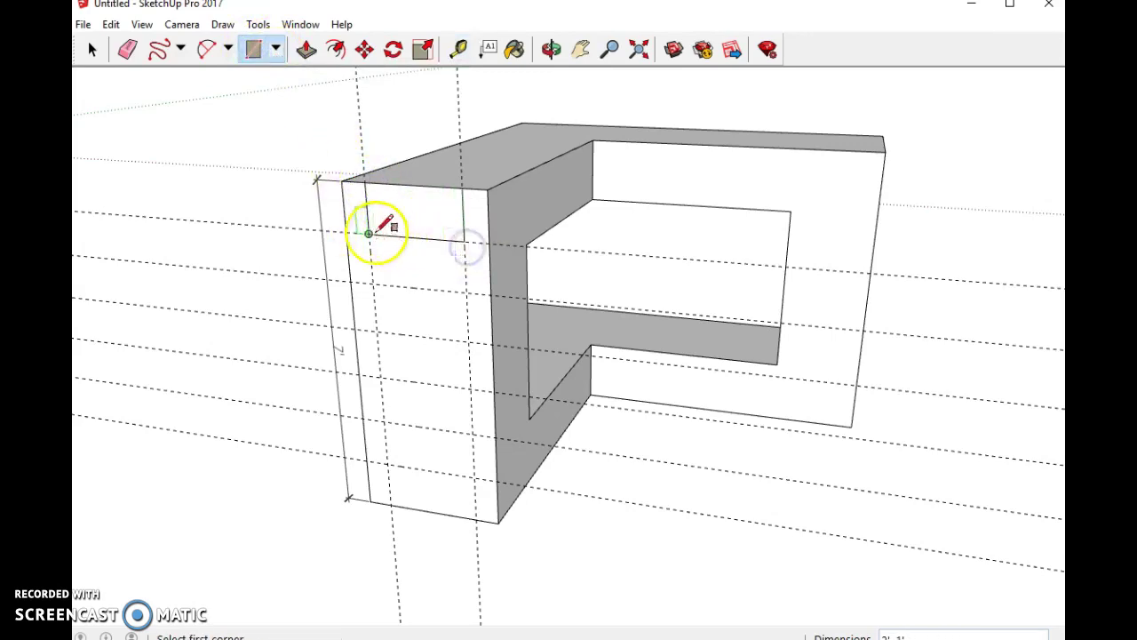
pyautogui.click(465, 290)
pyautogui.click(373, 284)
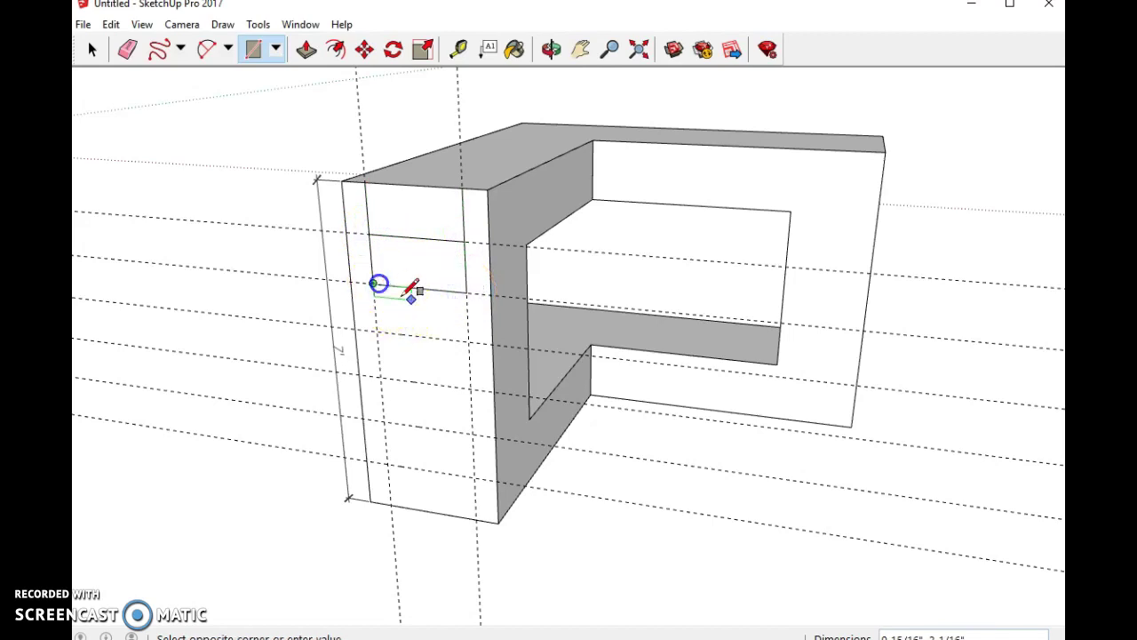
pyautogui.click(468, 342)
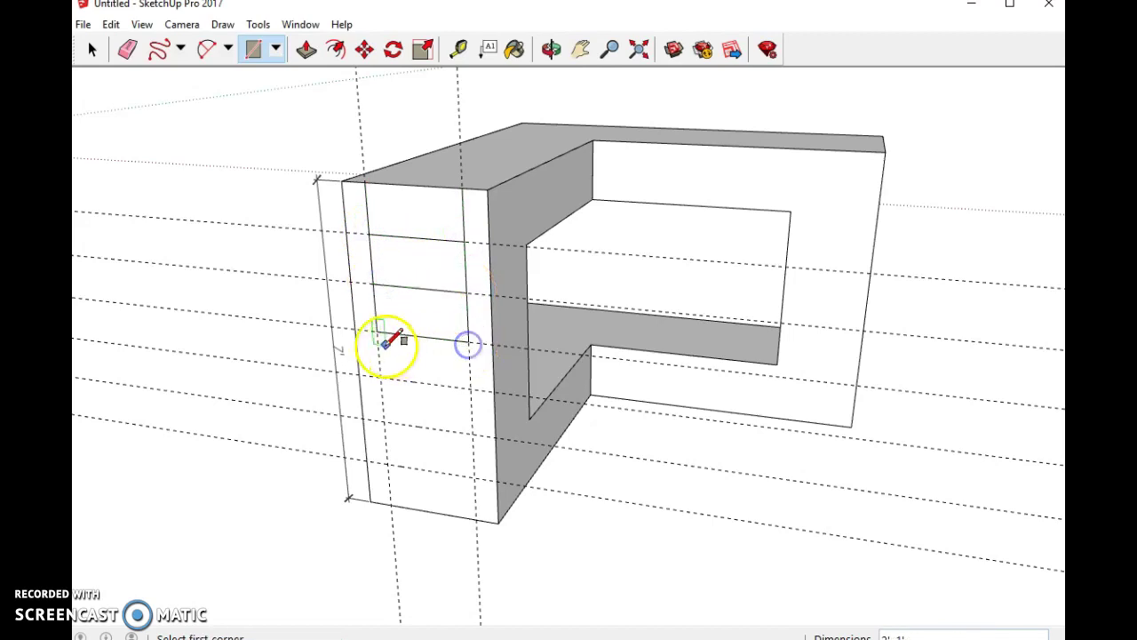
pyautogui.click(375, 331)
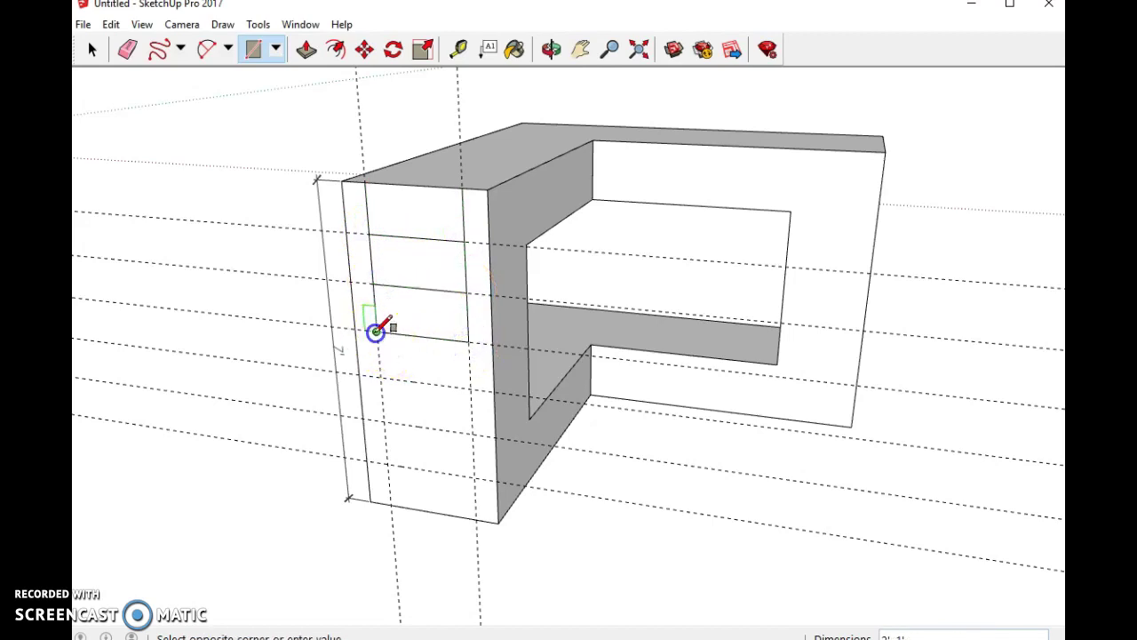
pyautogui.click(467, 386)
# - Draw the remaining panel rectangles down to the column base, completing seven panels
pyautogui.click(381, 377)
pyautogui.click(471, 426)
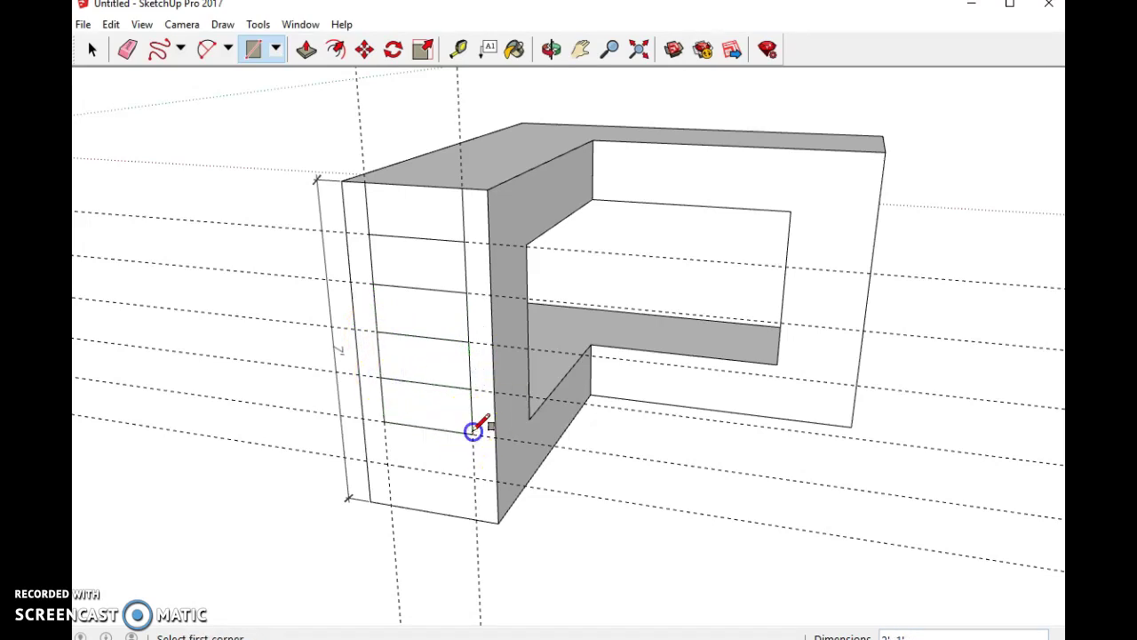
pyautogui.click(397, 439)
pyautogui.click(384, 421)
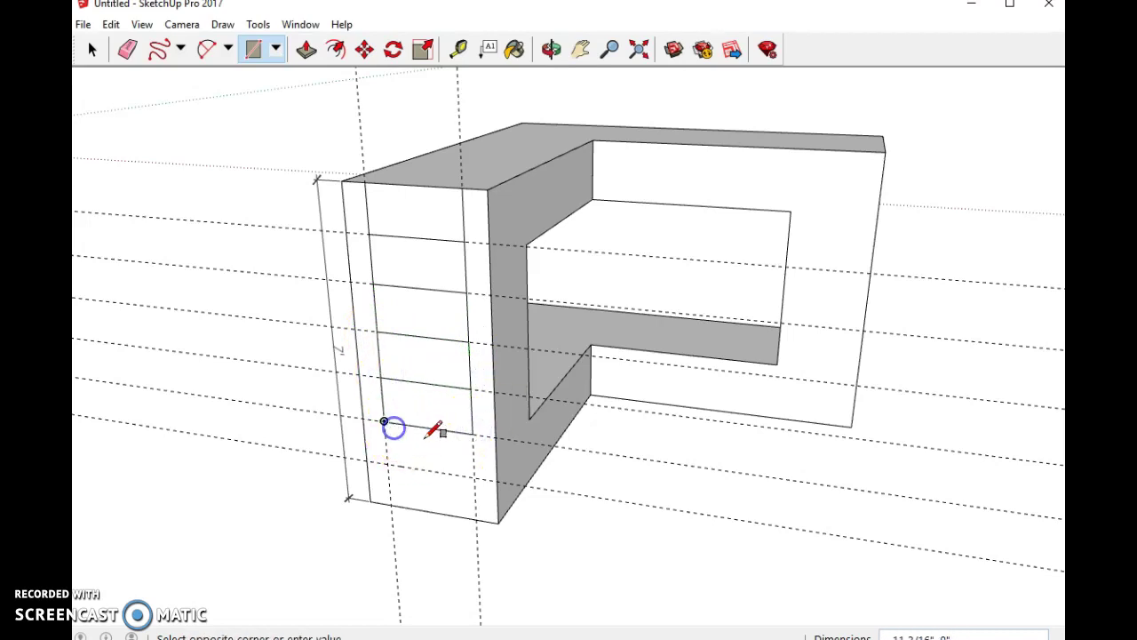
pyautogui.click(475, 473)
pyautogui.click(388, 464)
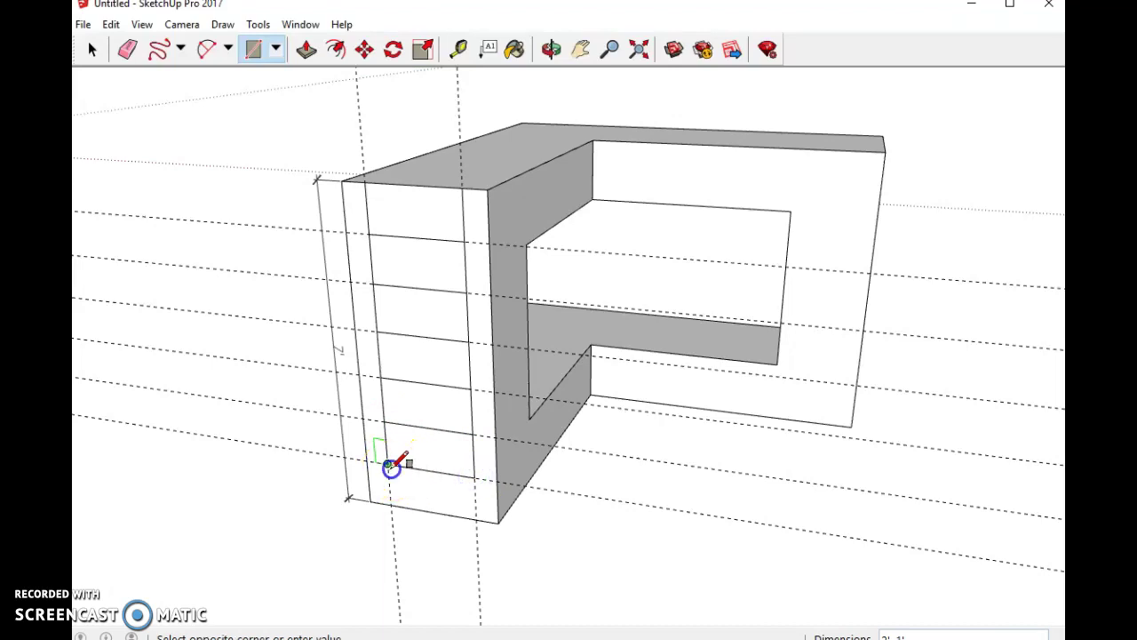
pyautogui.click(475, 514)
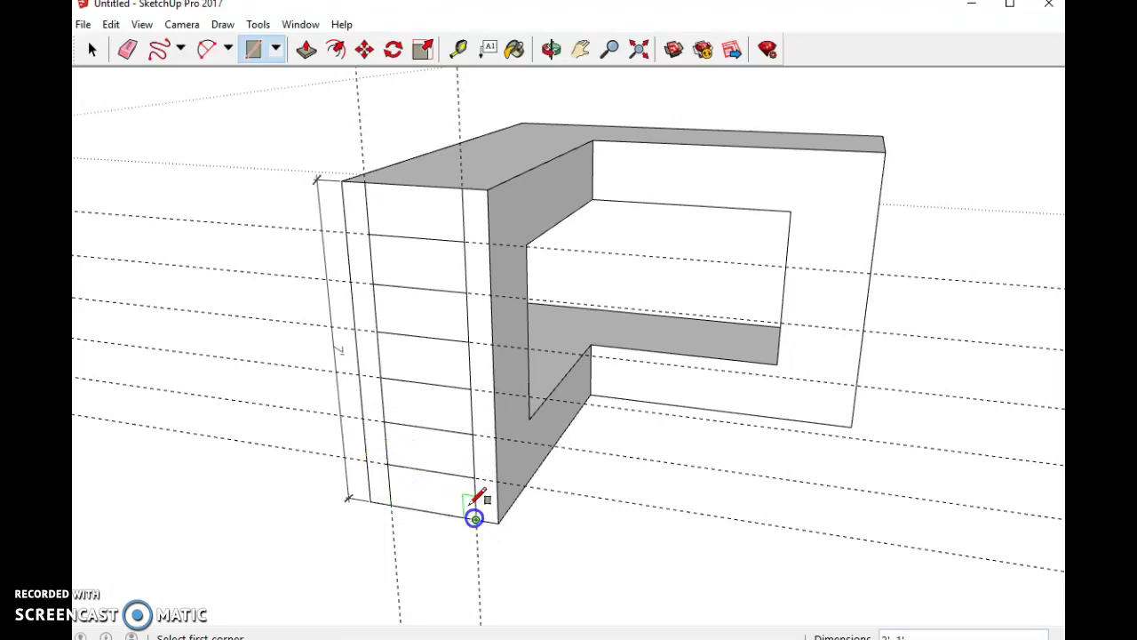
pyautogui.click(335, 50)
# - Offset the top four column panels inward by 1 inch
pyautogui.click(409, 203)
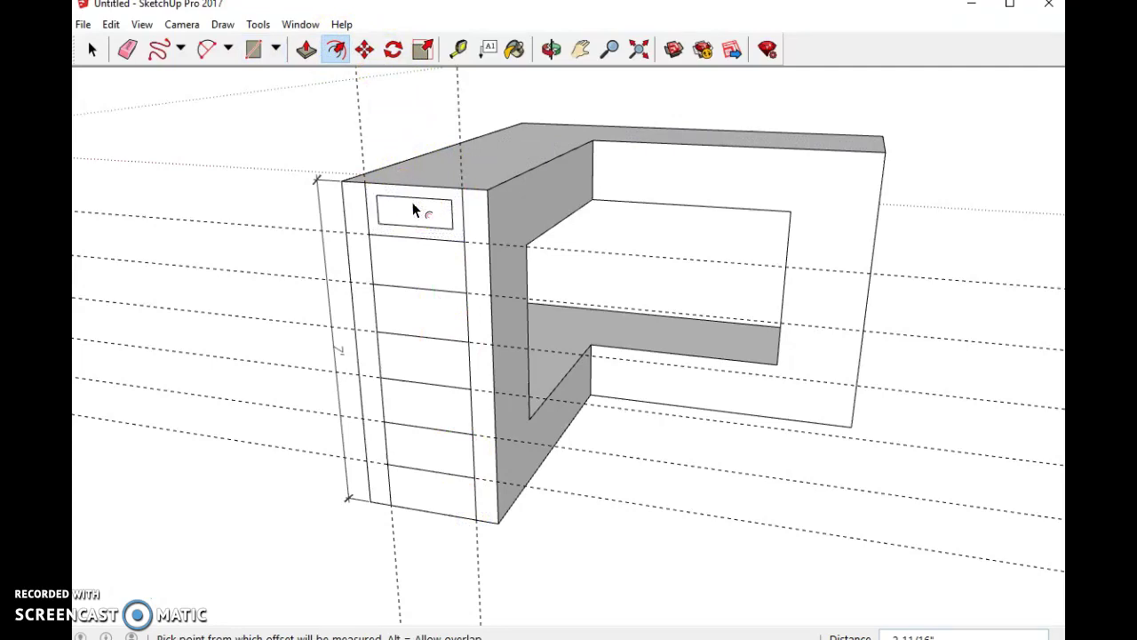
pyautogui.write('1')
pyautogui.press('Return')
pyautogui.click(402, 215)
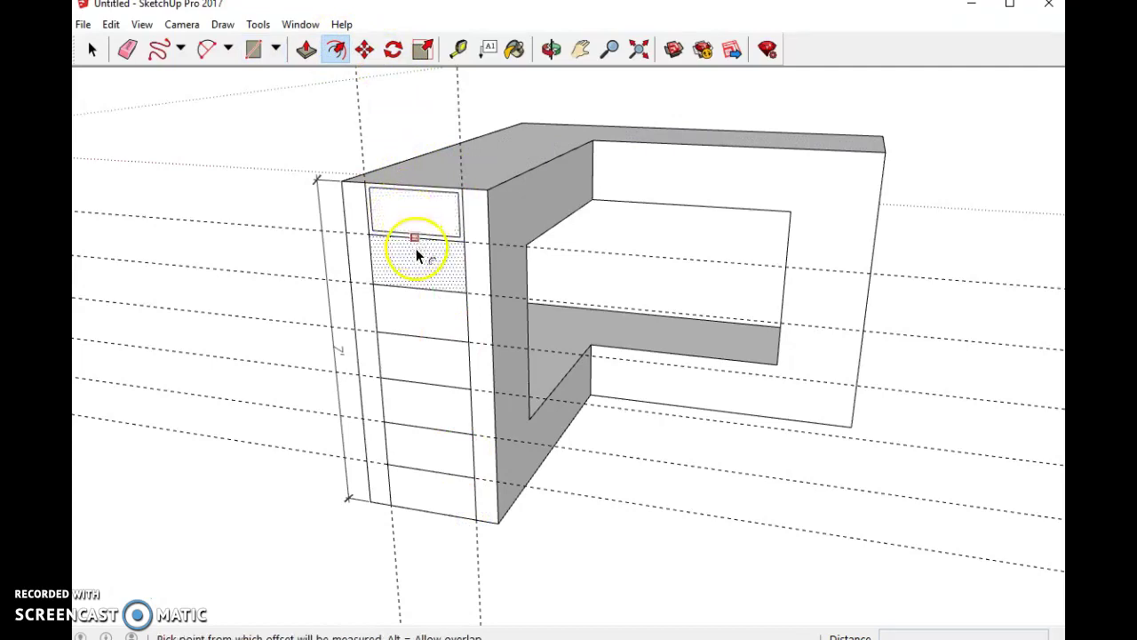
pyautogui.write('1')
pyautogui.press('Return')
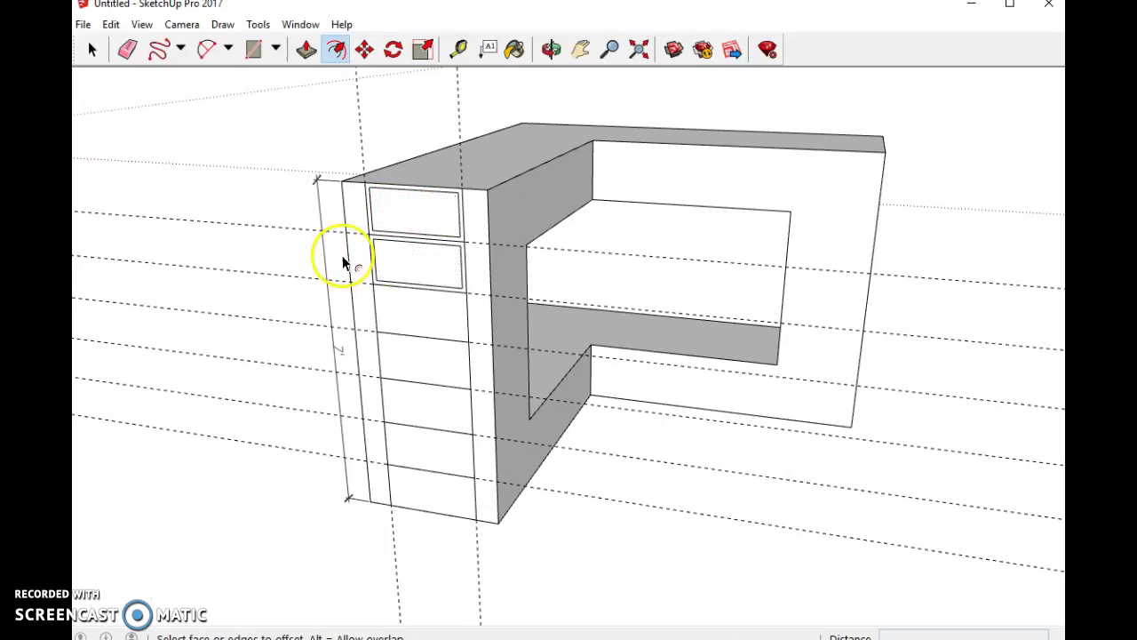
pyautogui.click(389, 297)
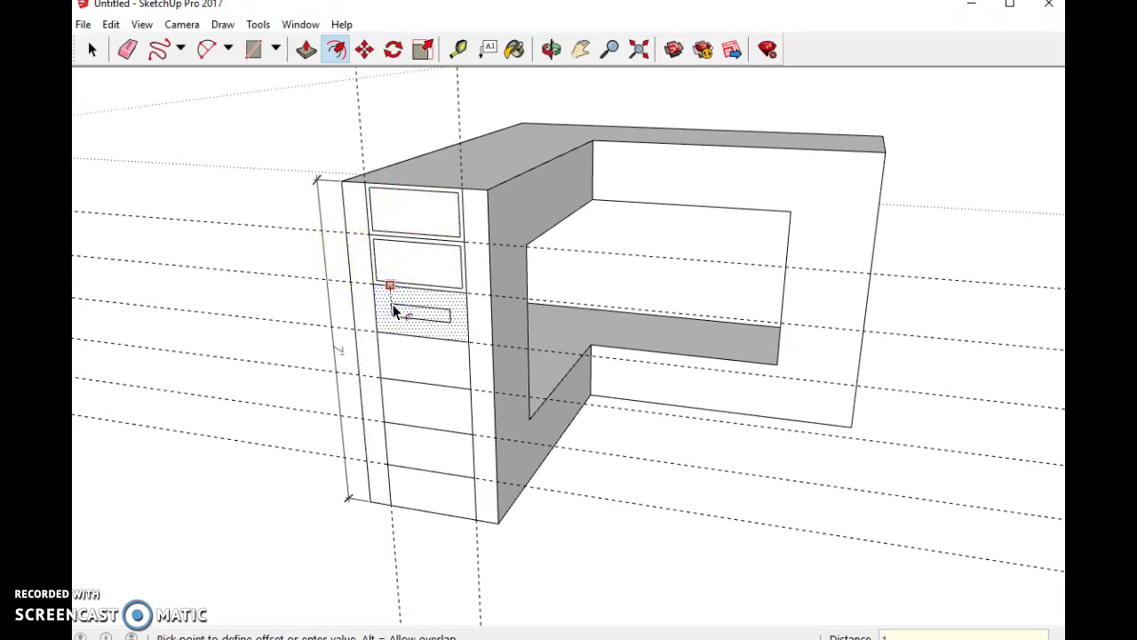
pyautogui.write('1')
pyautogui.press('Return')
pyautogui.click(405, 329)
pyautogui.write('1')
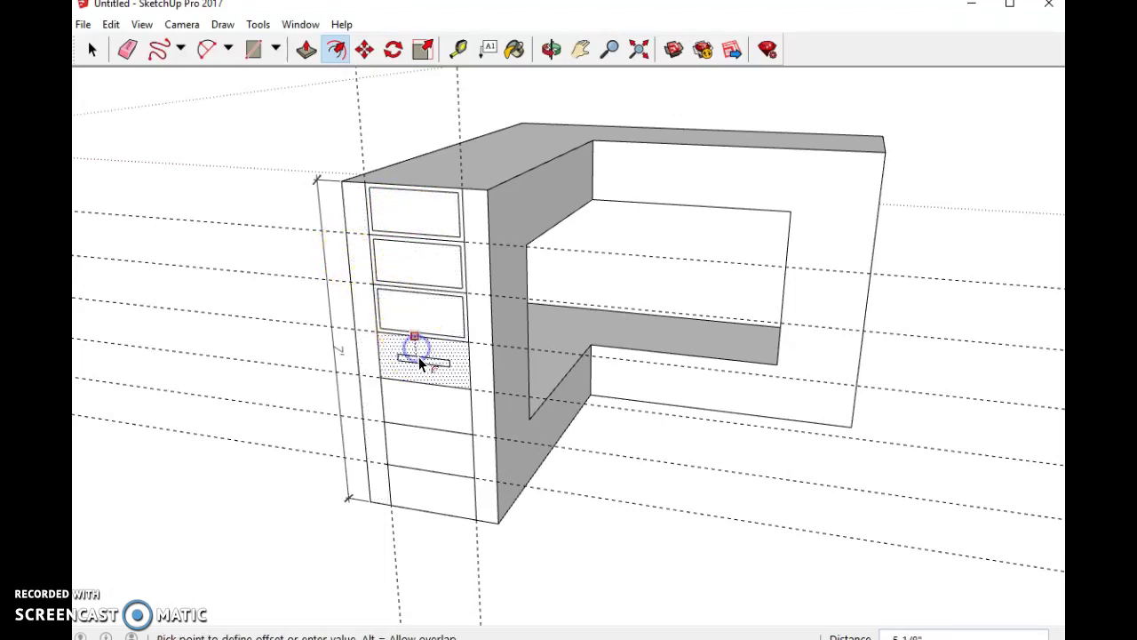
pyautogui.press('Return')
# - Offset the fifth, sixth and bottom panels inward by 1 inch
pyautogui.click(424, 402)
pyautogui.write('1')
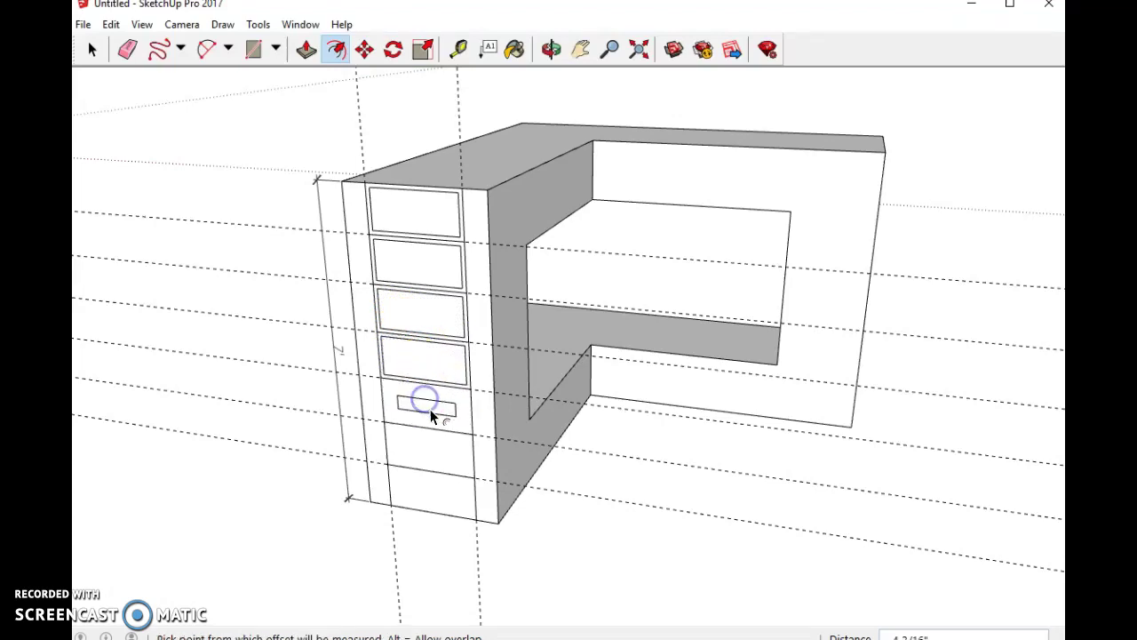
pyautogui.press('Return')
pyautogui.click(442, 434)
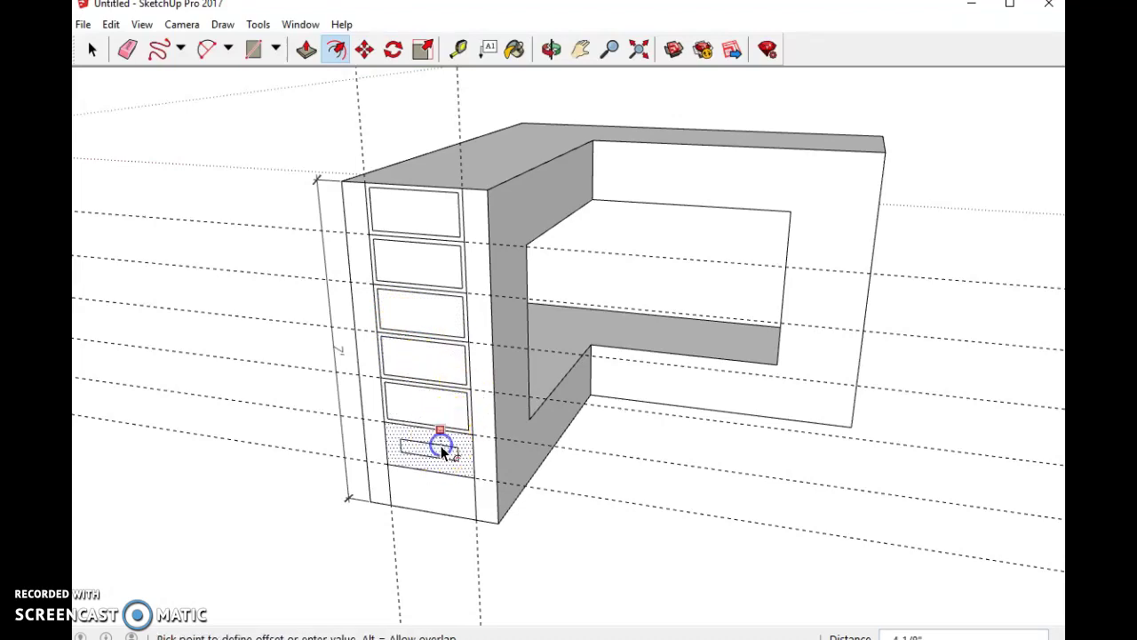
pyautogui.write('1')
pyautogui.press('Return')
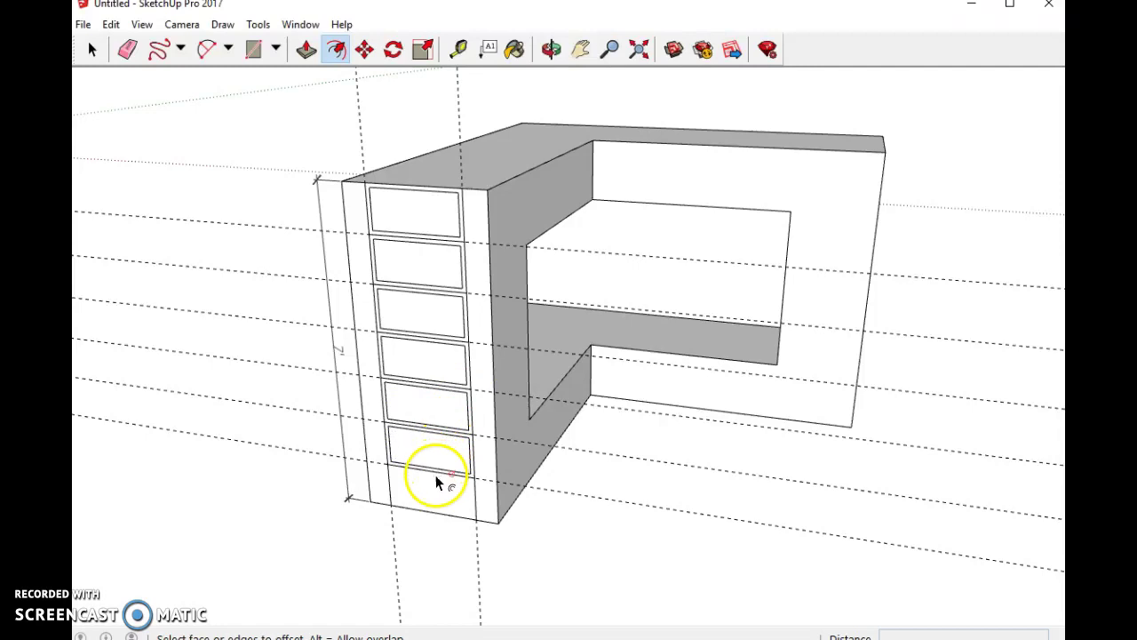
pyautogui.click(436, 480)
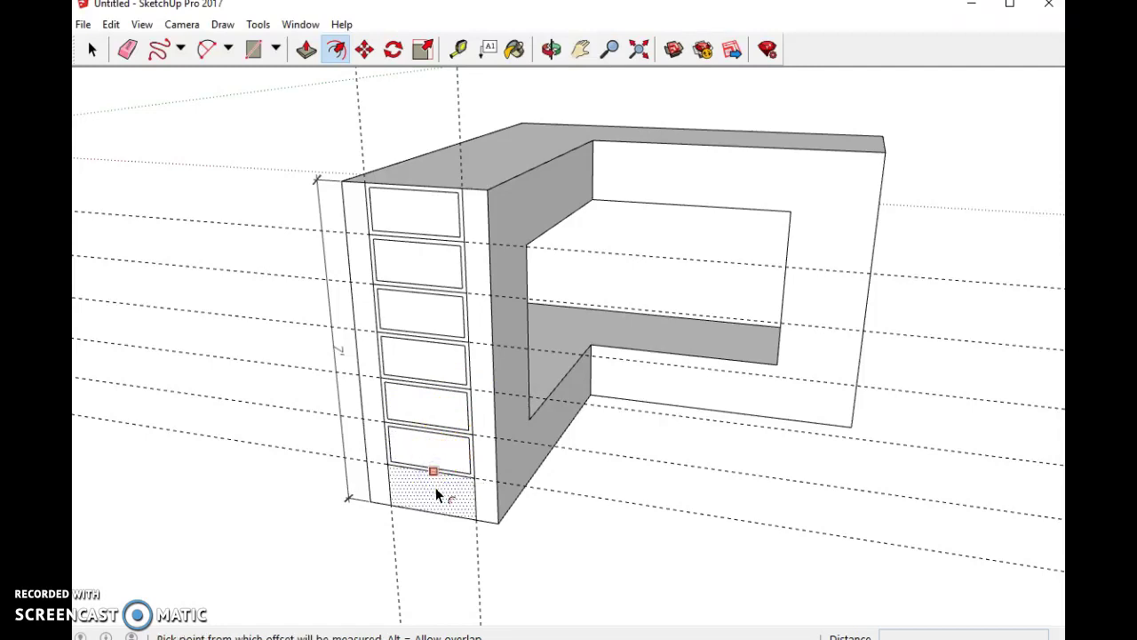
pyautogui.click(435, 487)
pyautogui.write('1')
pyautogui.press('Return')
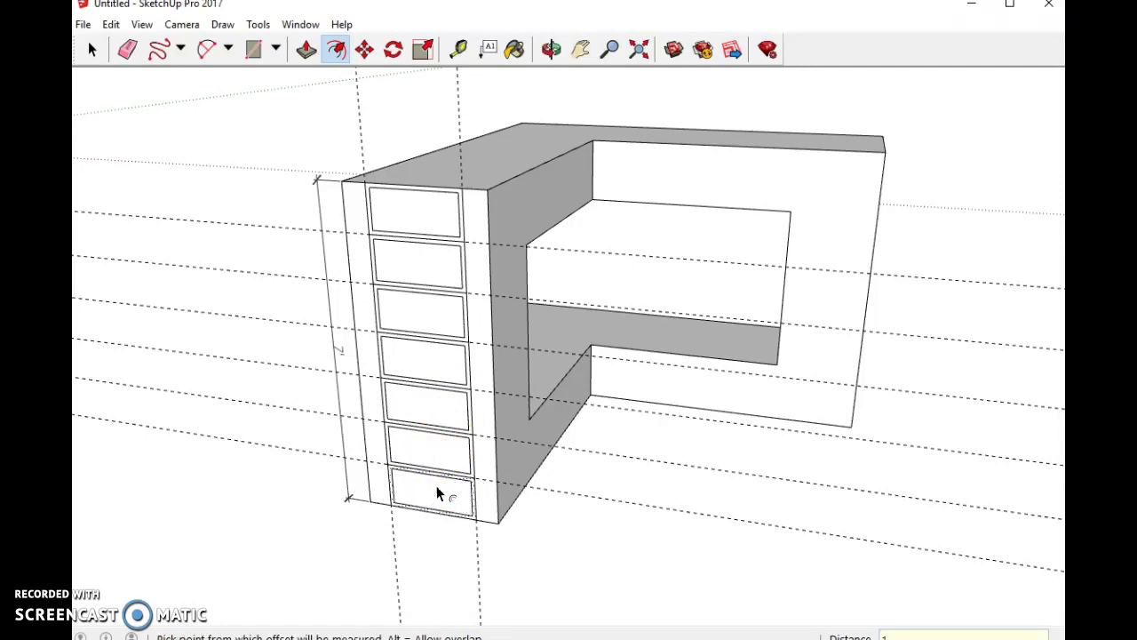
pyautogui.press('Escape')
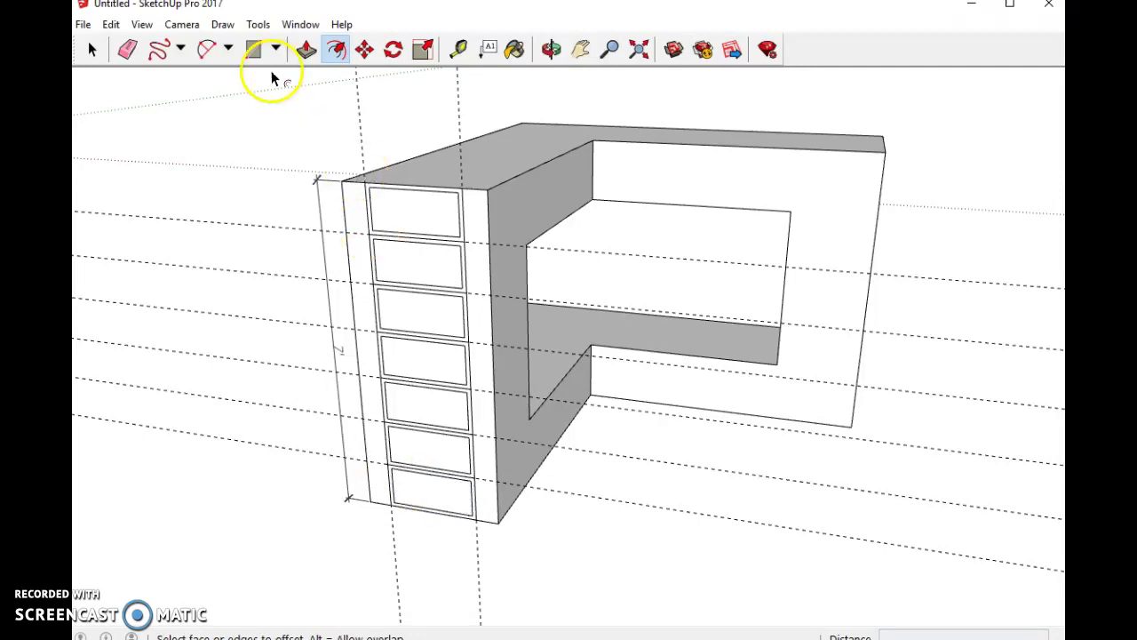
# - Erase the horizontal guide lines crossing the scene
pyautogui.click(127, 49)
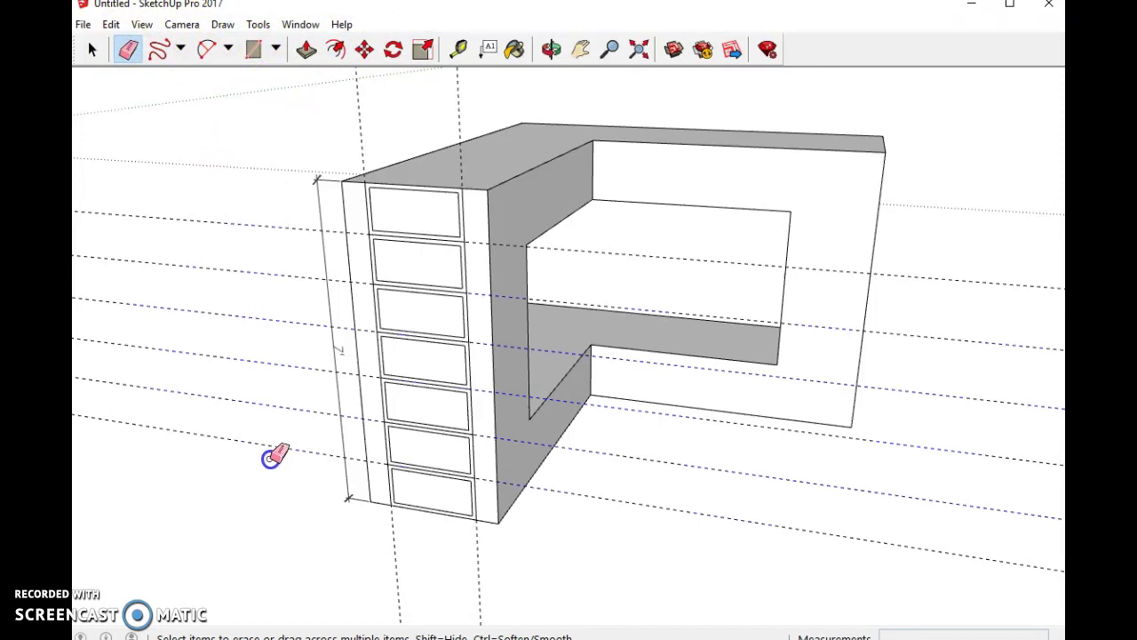
pyautogui.moveTo(273, 456)
pyautogui.mouseDown()
pyautogui.moveTo(362, 566)
pyautogui.moveTo(474, 577)
pyautogui.mouseUp()
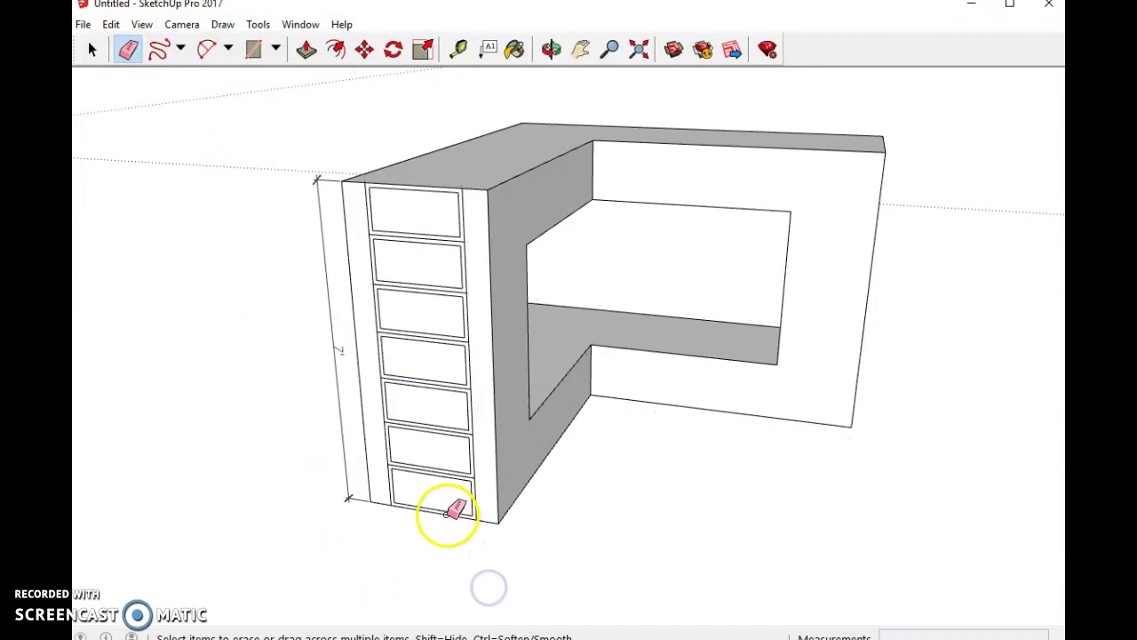
pyautogui.scroll(5, 447, 507)
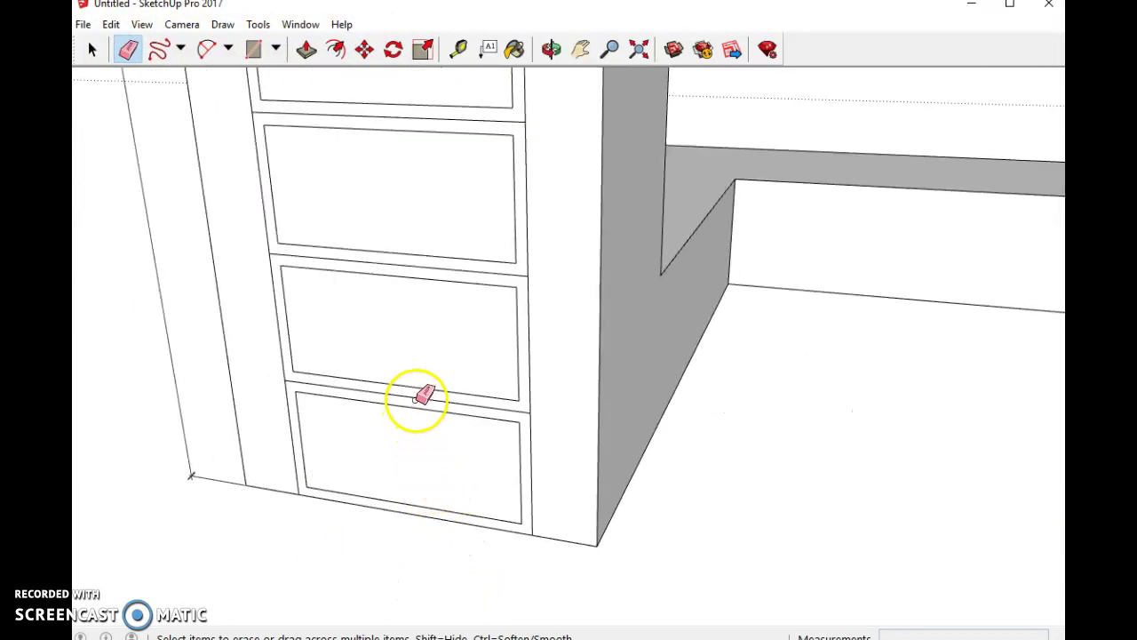
# - Erase the dividing edges between the inset panels on the column
pyautogui.click(415, 399)
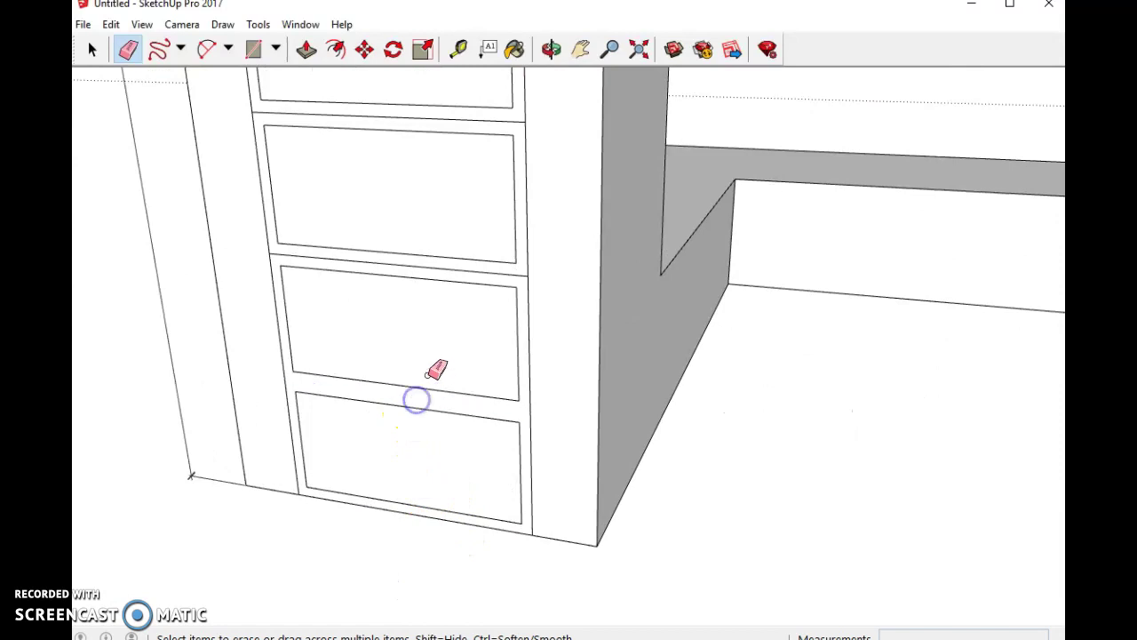
pyautogui.click(417, 265)
pyautogui.scroll(-2, 409, 216)
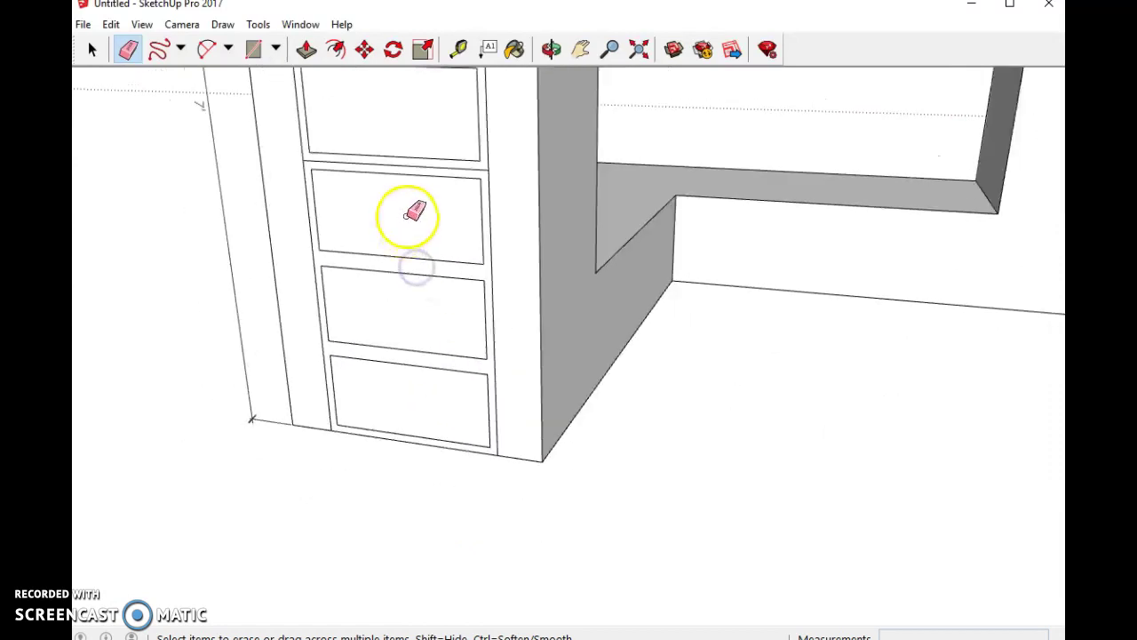
pyautogui.click(421, 167)
pyautogui.scroll(-2, 423, 174)
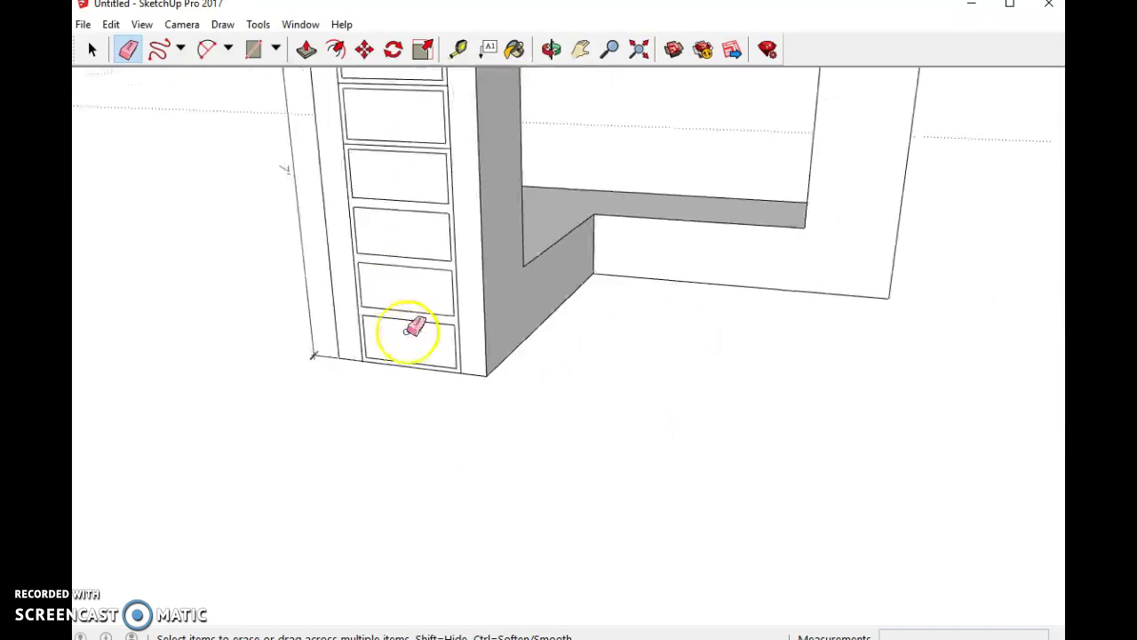
pyautogui.scroll(-3, 427, 208)
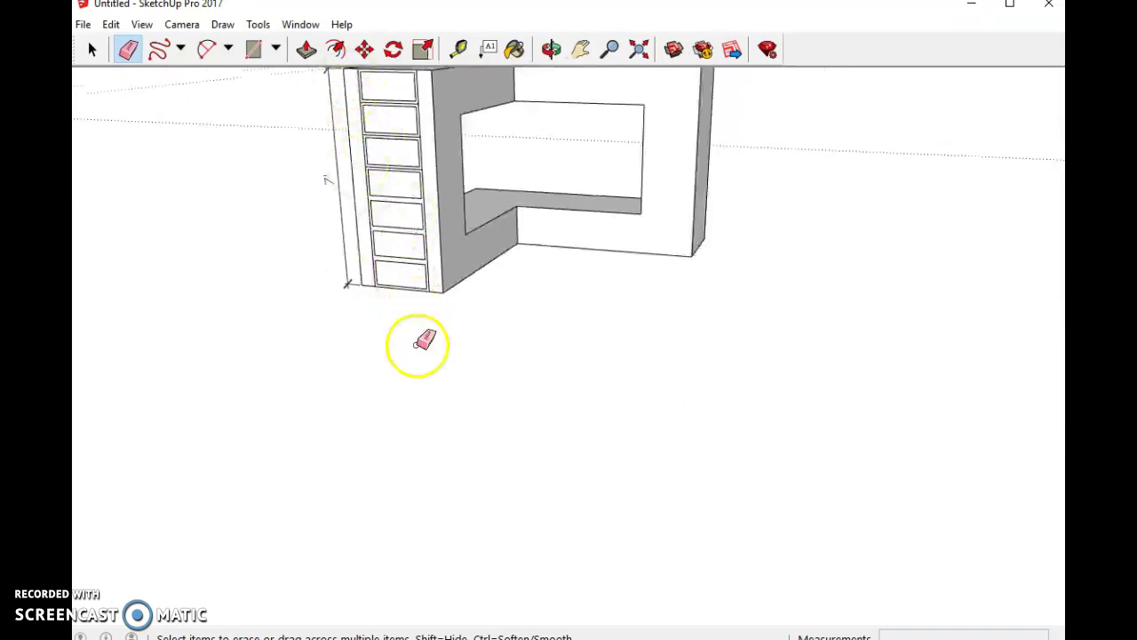
pyautogui.scroll(-1, 382, 127)
pyautogui.scroll(5, 373, 190)
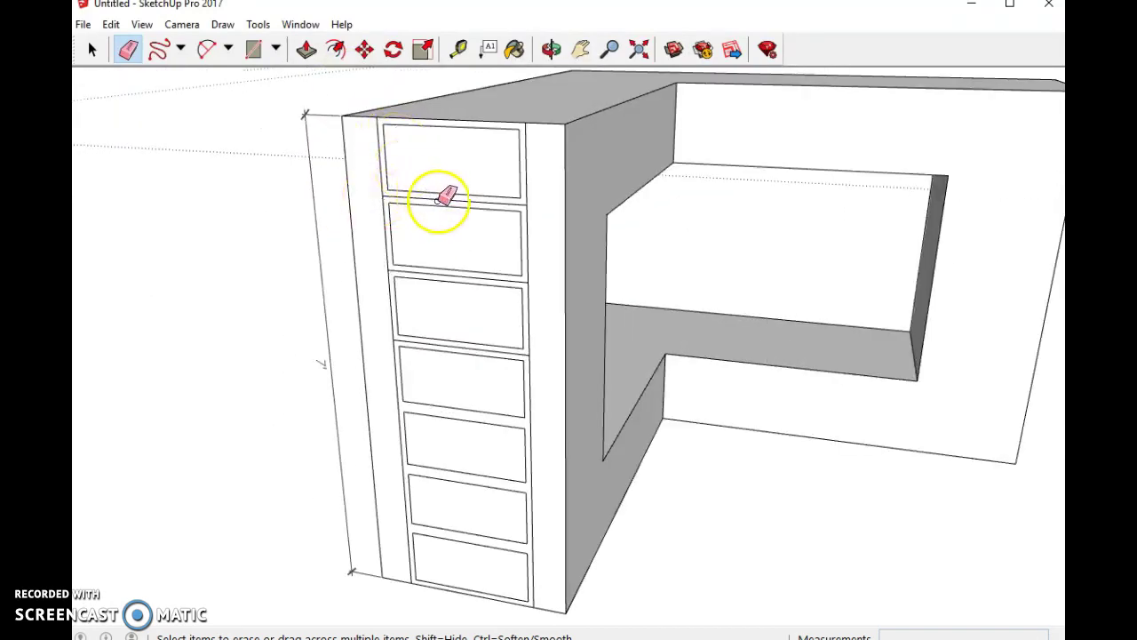
pyautogui.click(446, 197)
pyautogui.moveTo(442, 249); pyautogui.dragTo(455, 279)
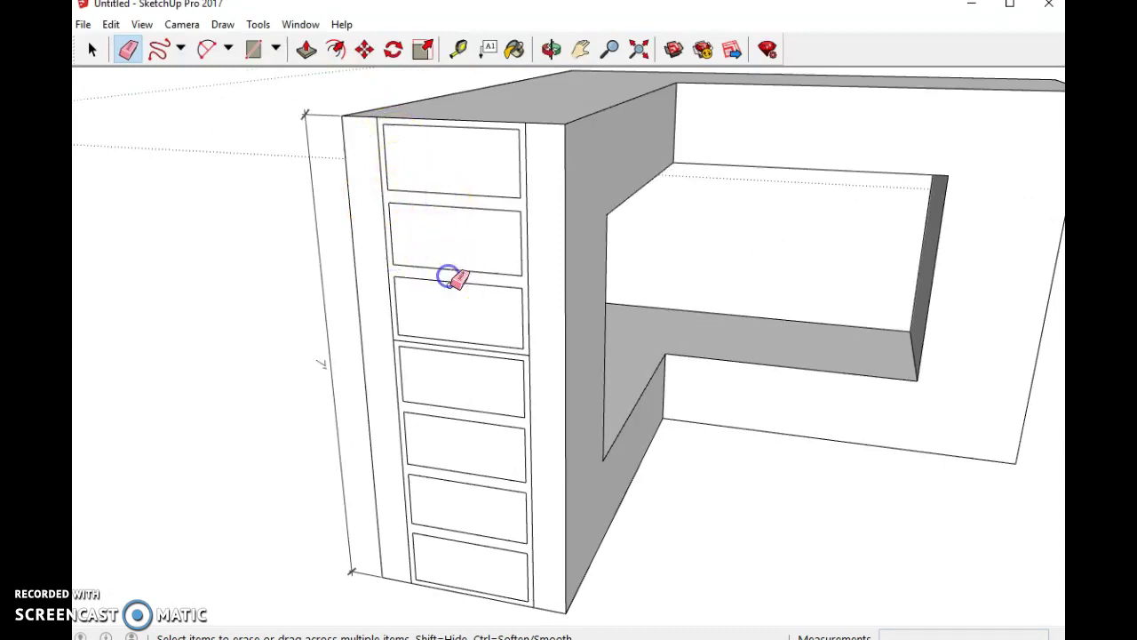
pyautogui.click(457, 349)
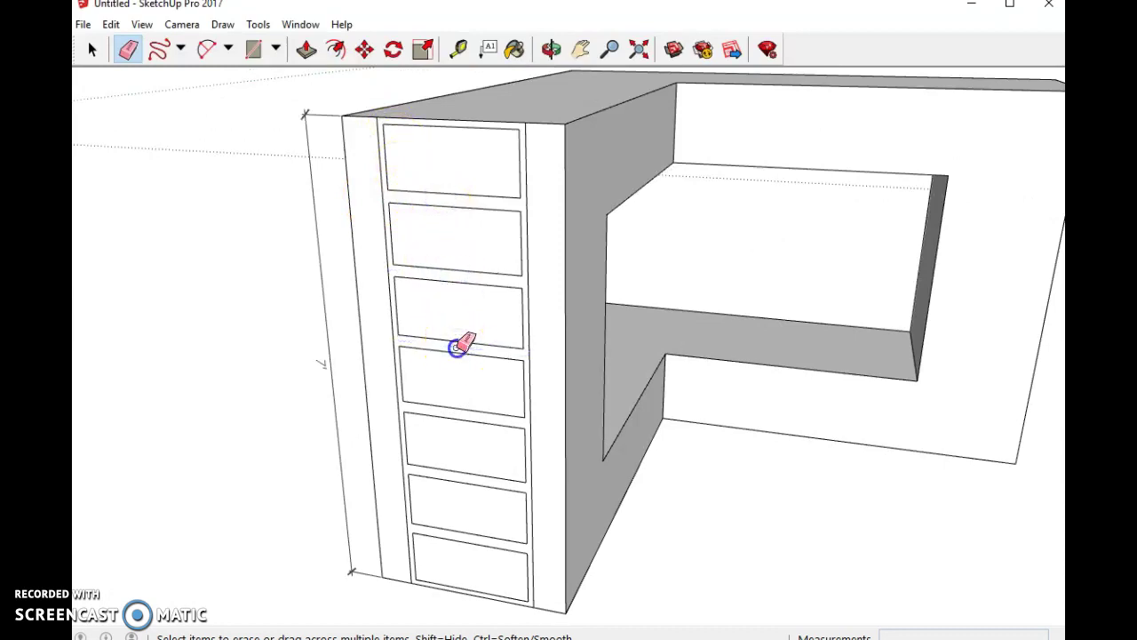
pyautogui.moveTo(341, 115)
pyautogui.mouseDown()
pyautogui.moveTo(346, 212)
pyautogui.moveTo(292, 77)
pyautogui.mouseUp()
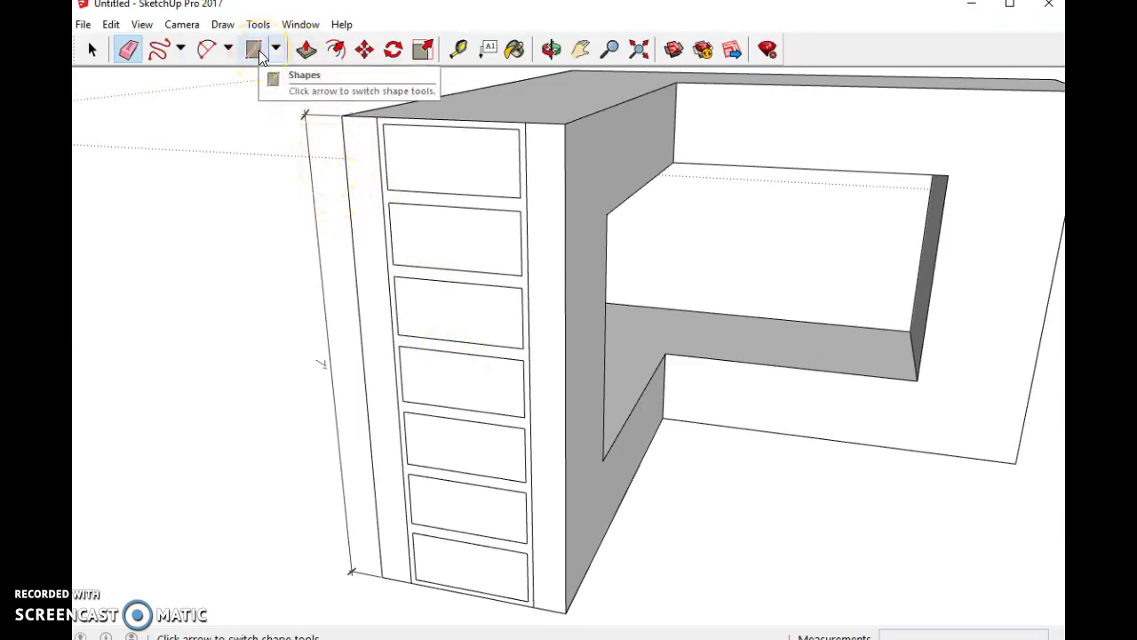
# - Push in the bottom three panels of the end wall to open them
pyautogui.click(306, 48)
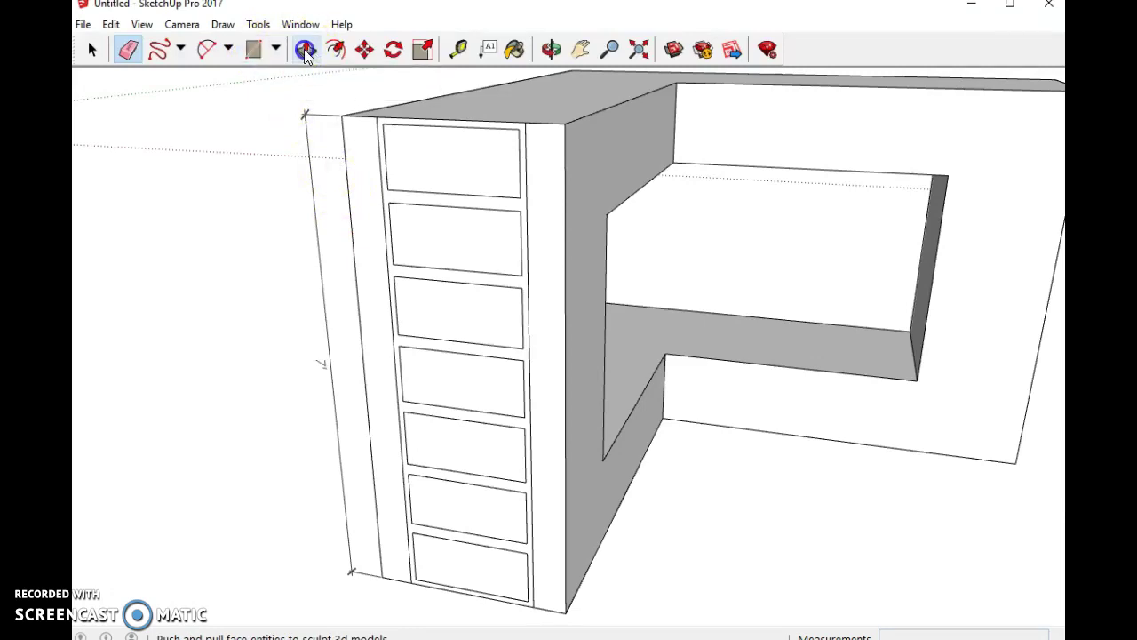
pyautogui.click(424, 160)
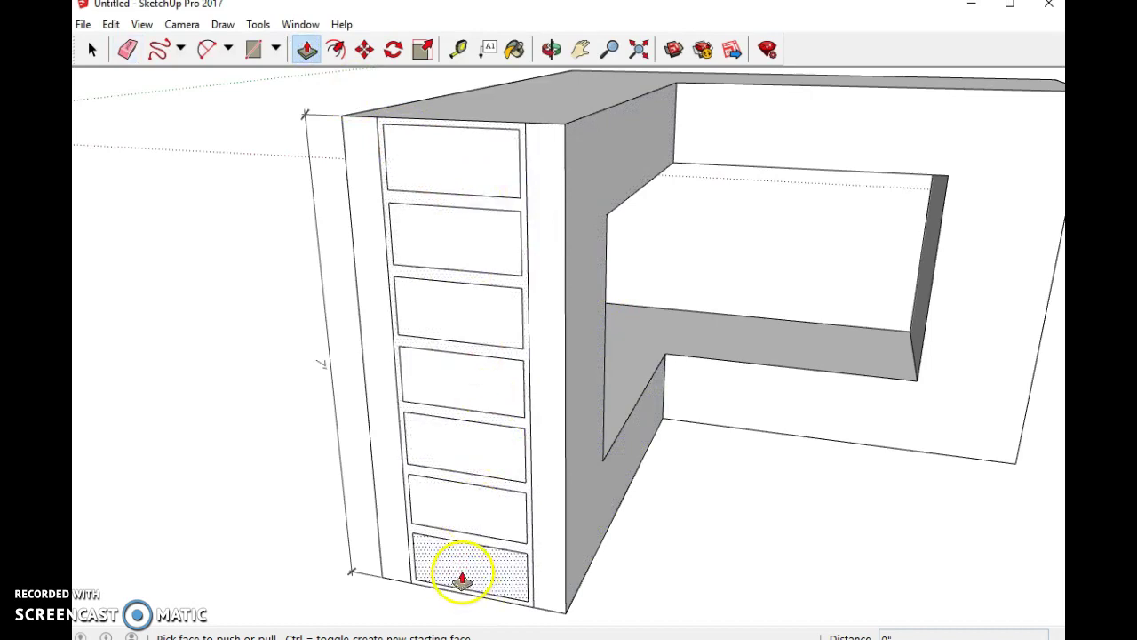
pyautogui.moveTo(462, 579); pyautogui.dragTo(467, 573)
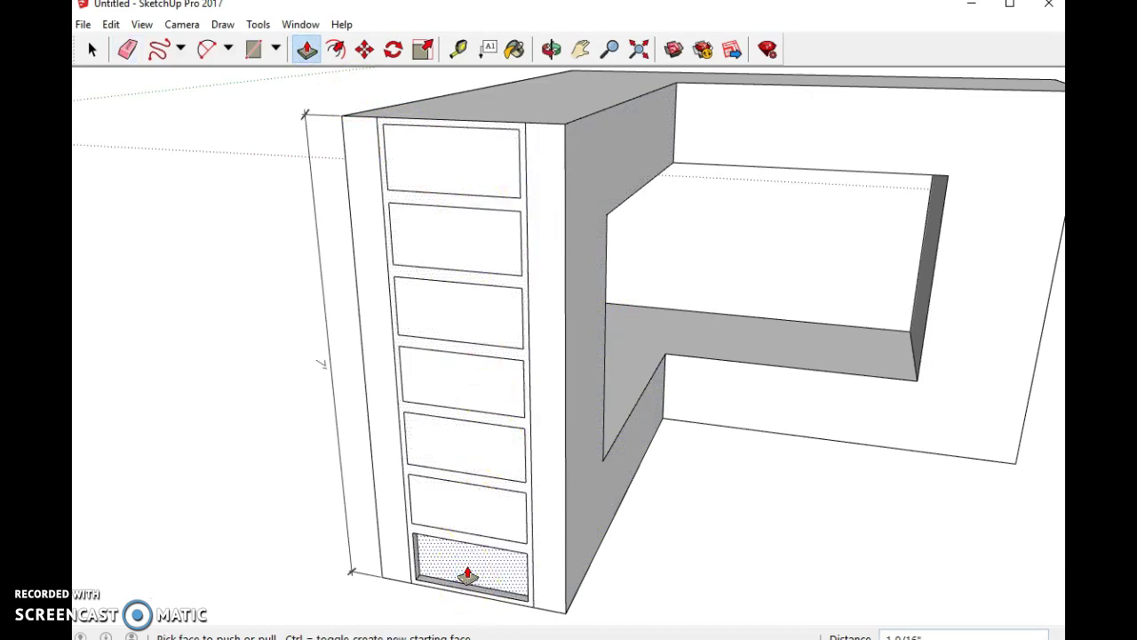
pyautogui.click(468, 575)
pyautogui.click(470, 521)
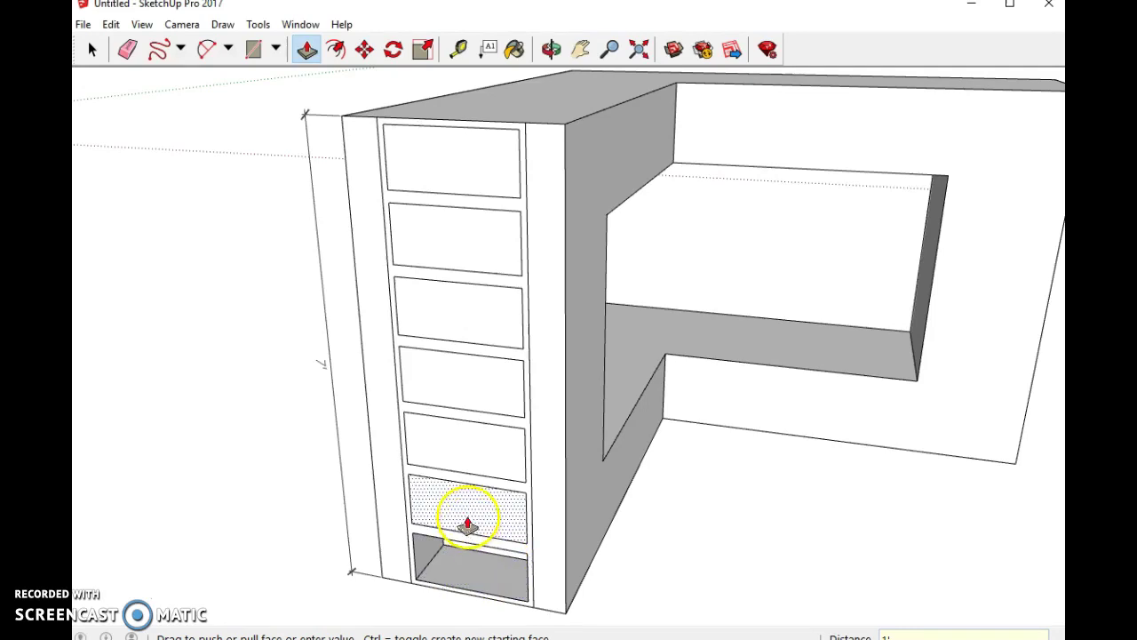
pyautogui.click(478, 512)
pyautogui.click(457, 451)
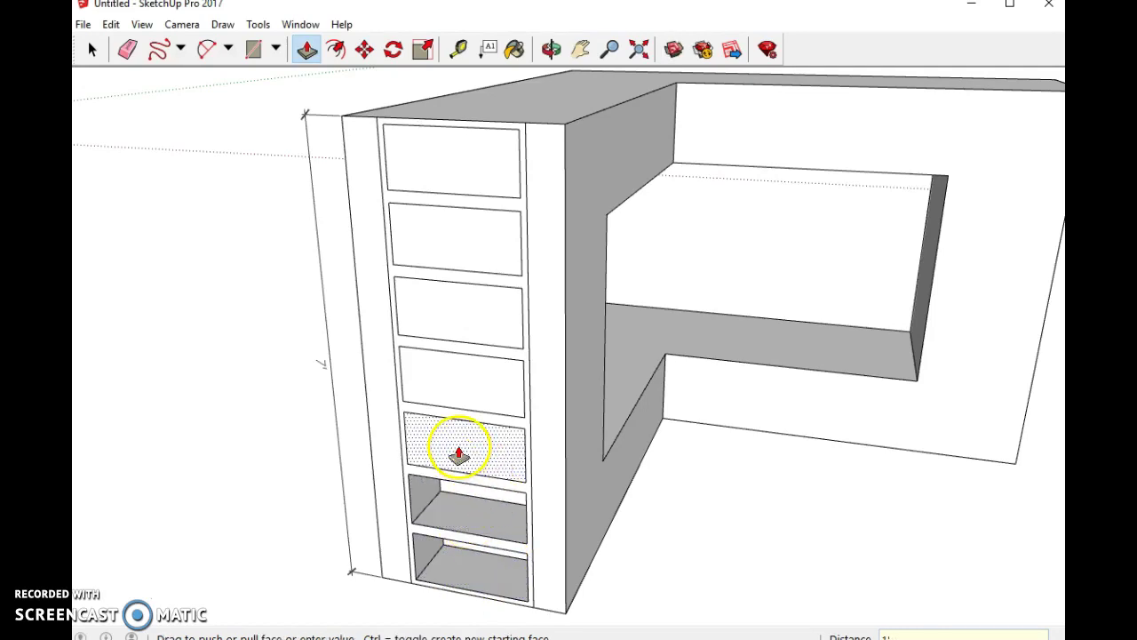
pyautogui.click(472, 435)
# - Push in the upper four panels, ending with the top one
pyautogui.click(447, 388)
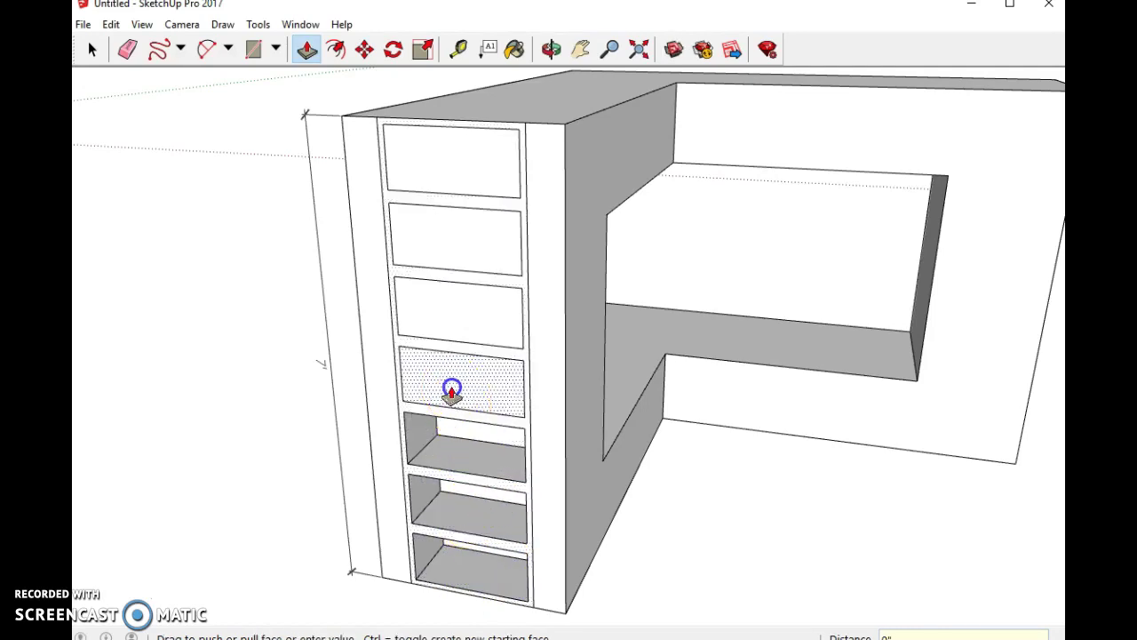
pyautogui.click(459, 382)
pyautogui.click(436, 311)
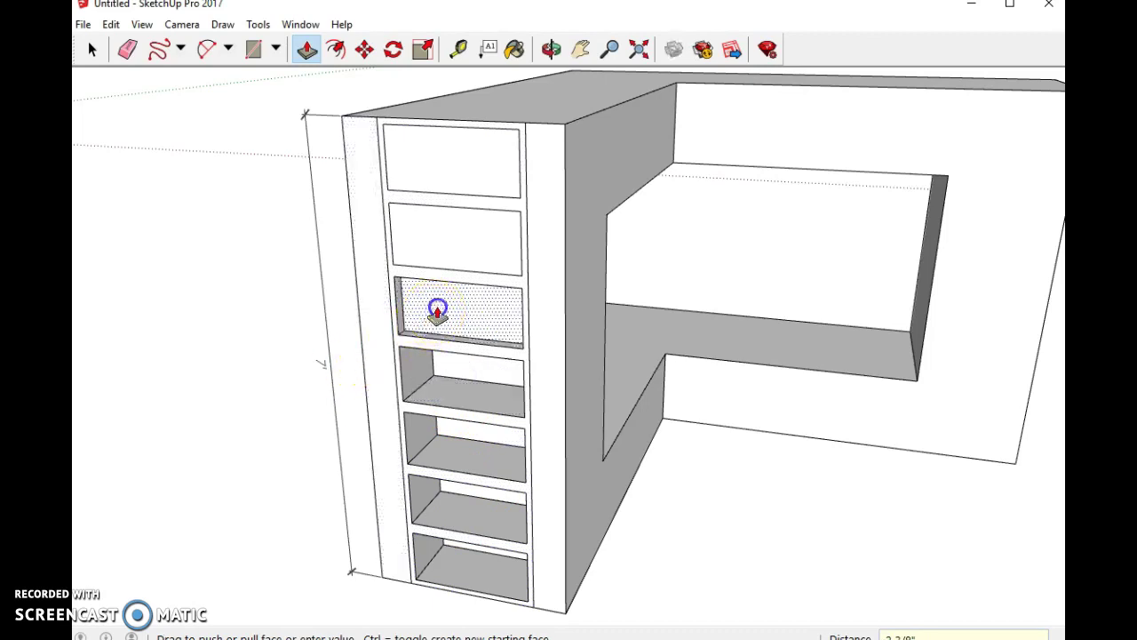
pyautogui.click(442, 309)
pyautogui.click(444, 240)
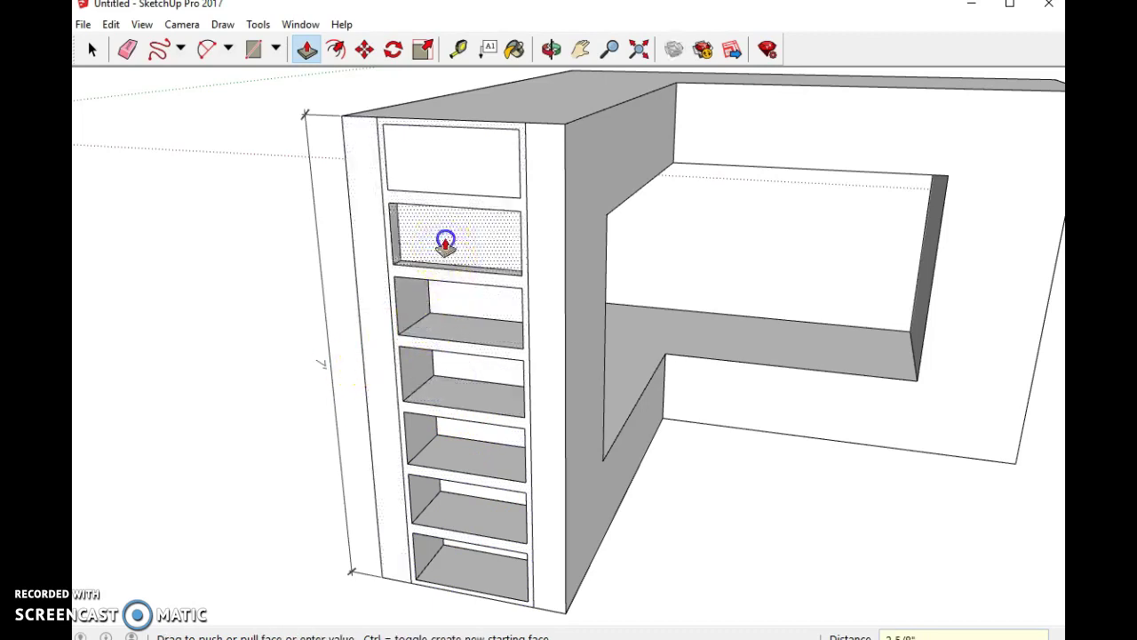
pyautogui.click(414, 222)
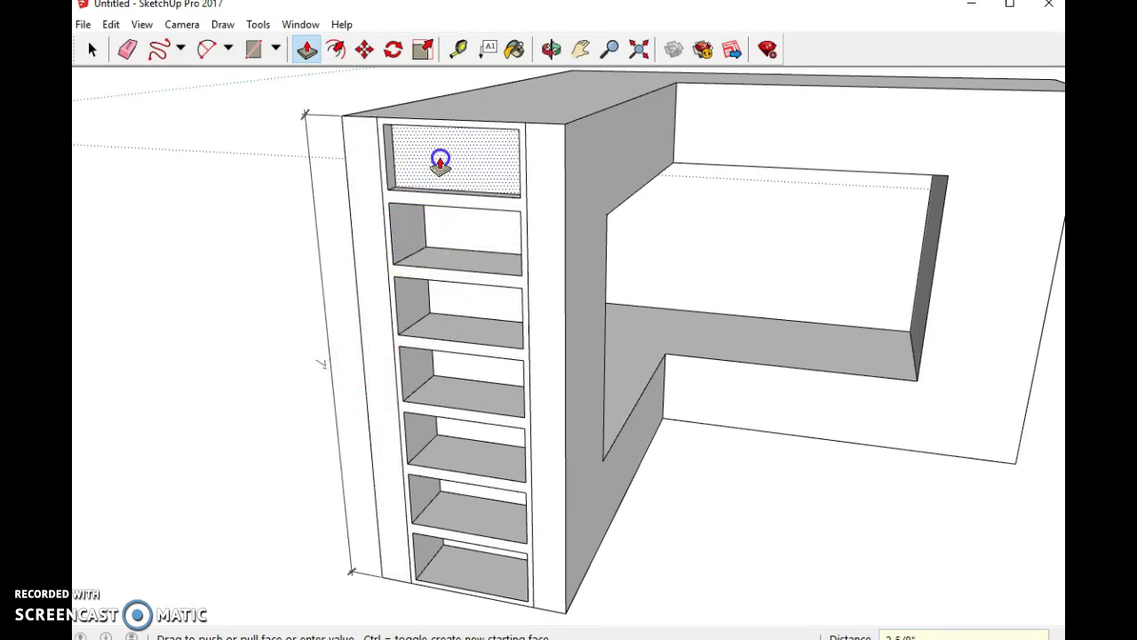
pyautogui.click(440, 163)
pyautogui.scroll(-3, 425, 394)
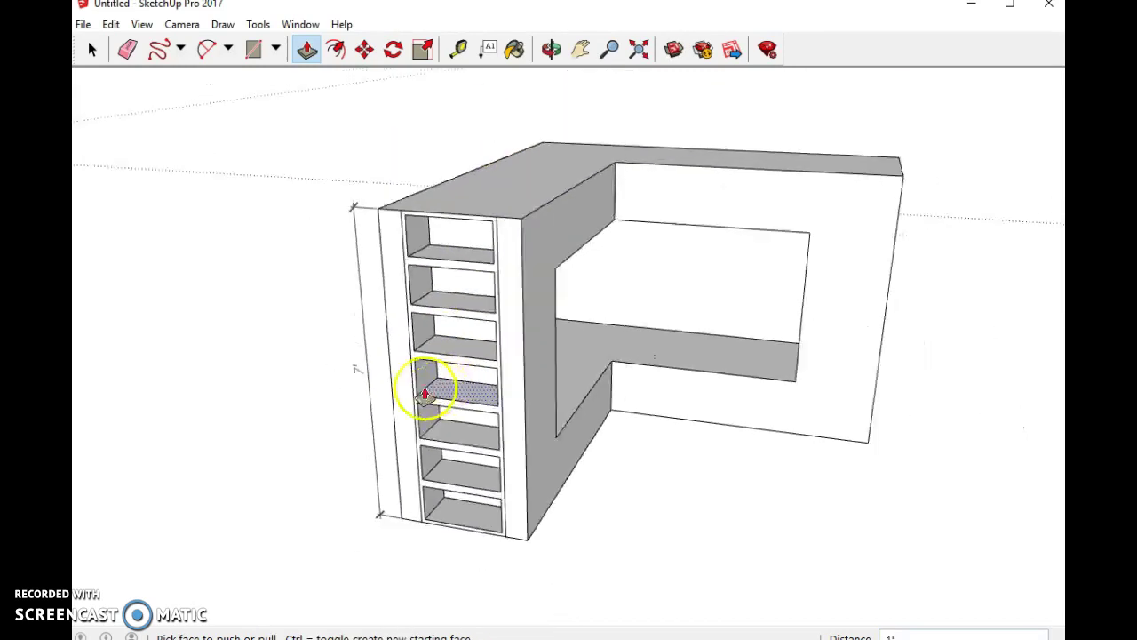
# - Erase the leftover edges across the top compartment
pyautogui.scroll(-1, 424, 394)
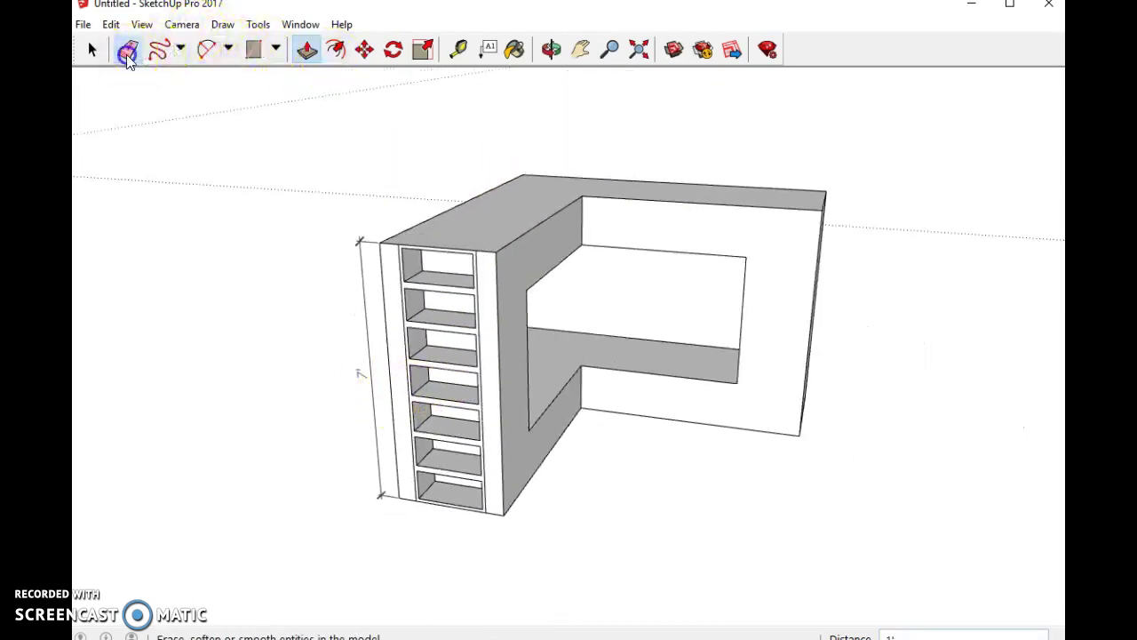
pyautogui.click(127, 52)
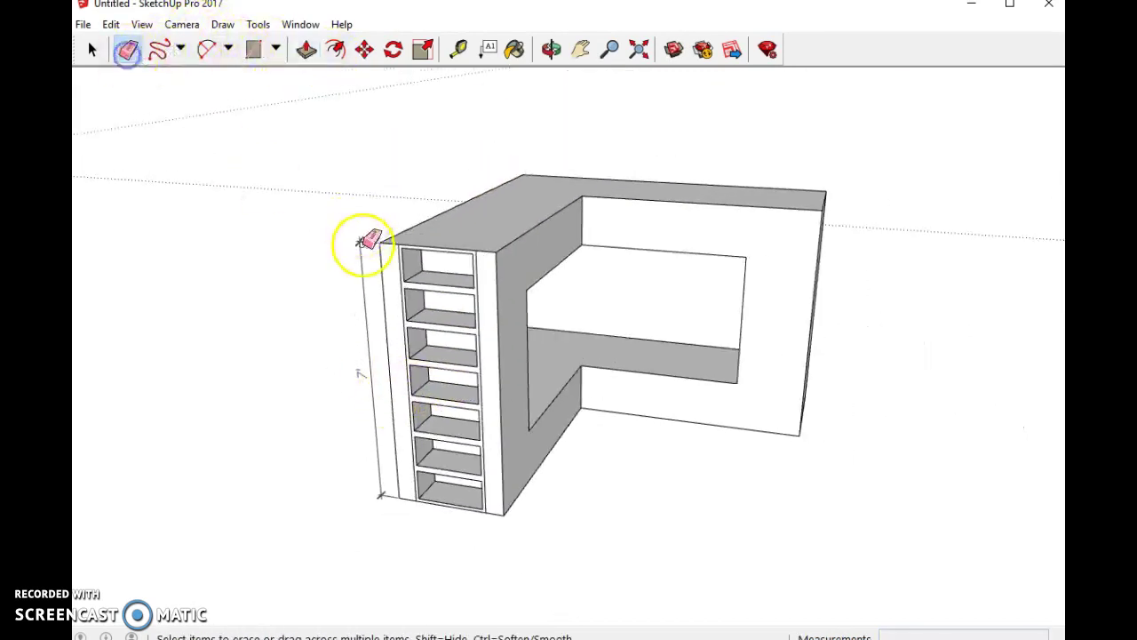
pyautogui.click(551, 49)
pyautogui.moveTo(541, 76); pyautogui.dragTo(502, 188)
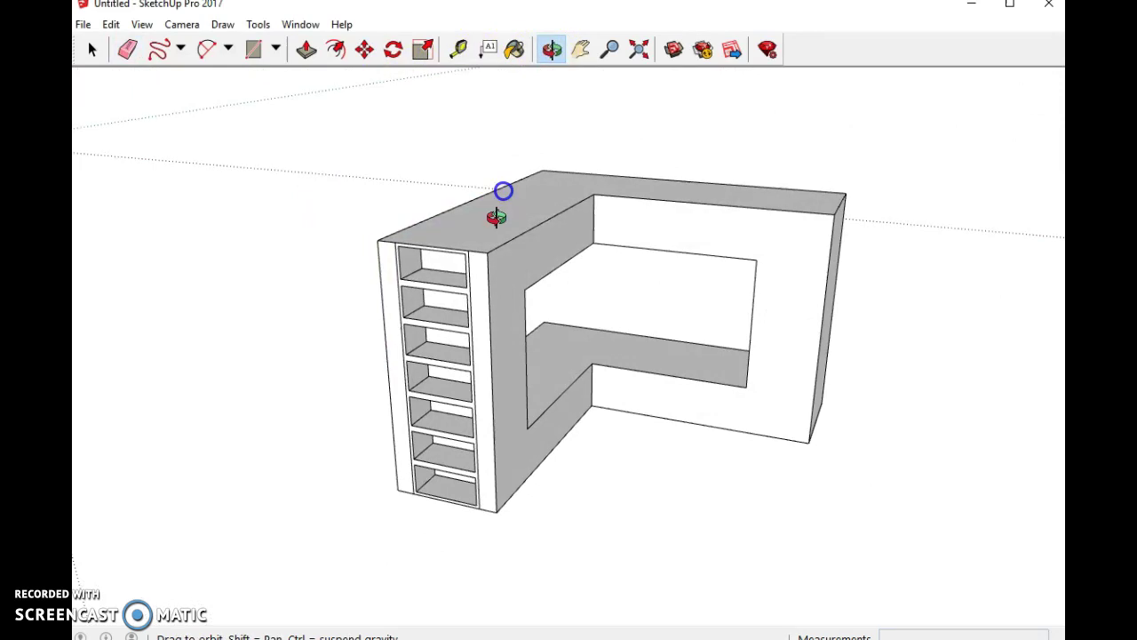
pyautogui.scroll(5, 459, 307)
pyautogui.scroll(-2, 459, 307)
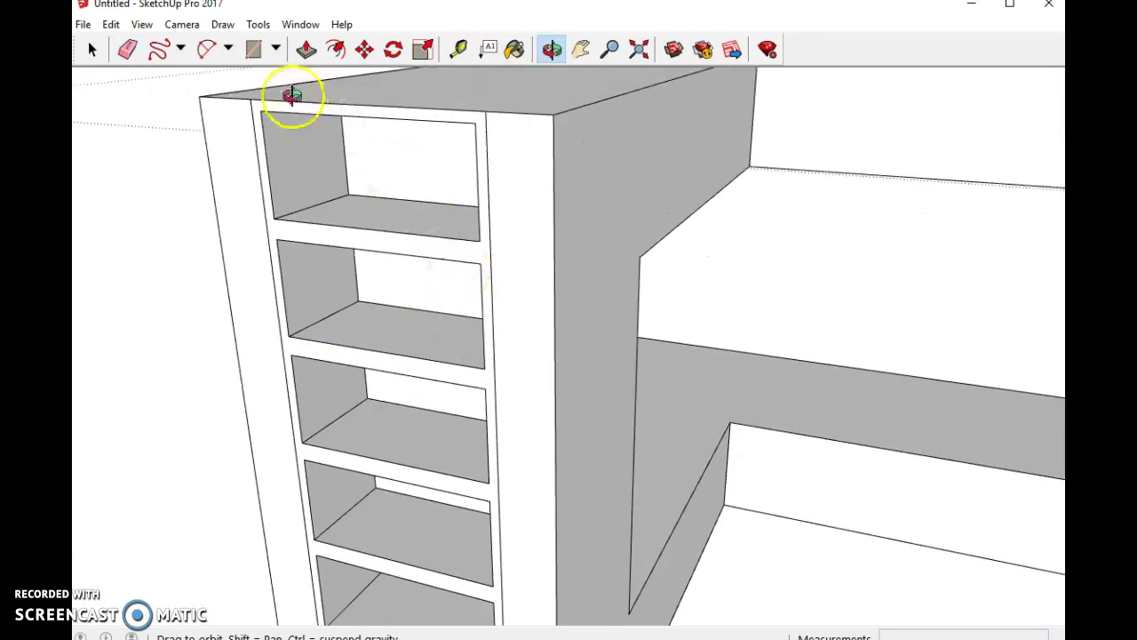
pyautogui.click(129, 52)
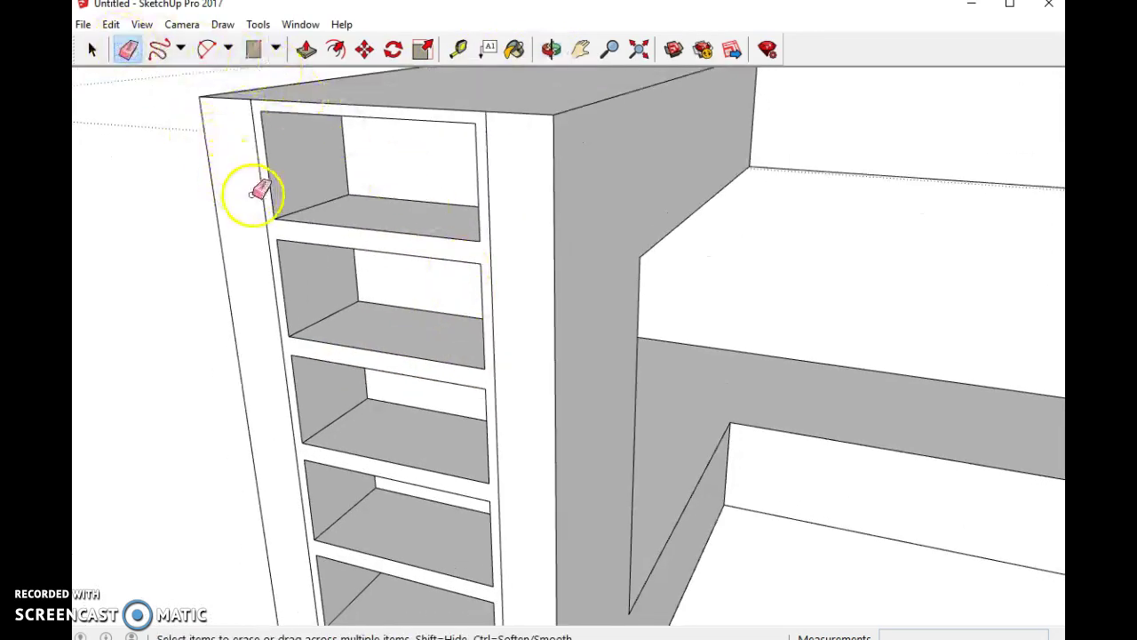
pyautogui.moveTo(265, 197)
pyautogui.mouseDown()
pyautogui.moveTo(367, 212)
pyautogui.moveTo(498, 223)
pyautogui.mouseUp()
pyautogui.scroll(-4, 497, 229)
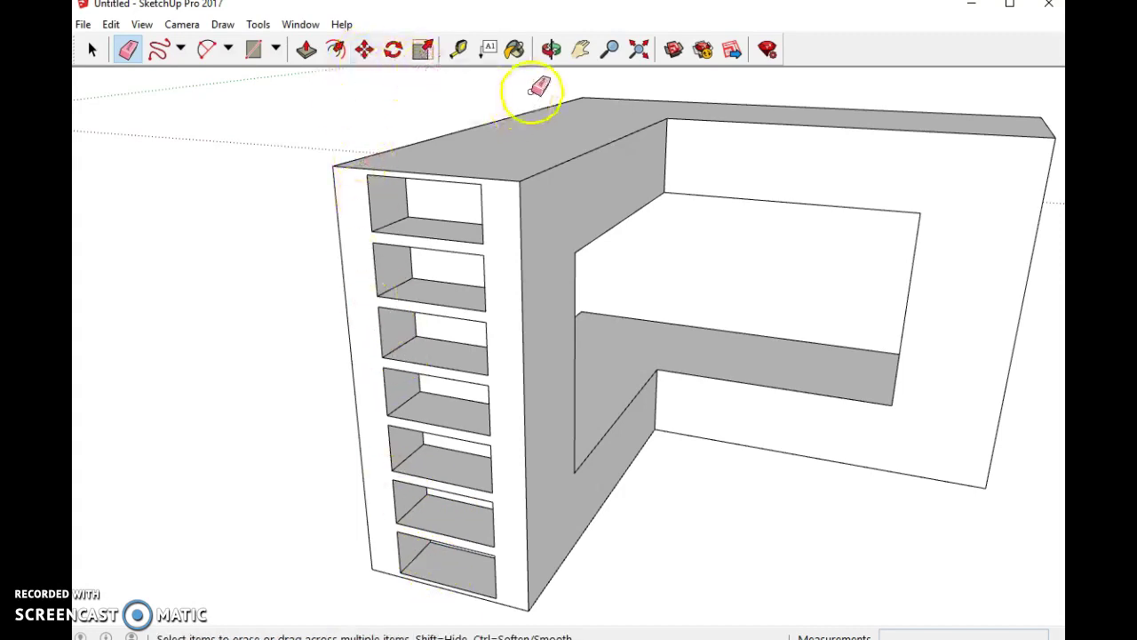
# - Orbit around to face the long outer wall of the L
pyautogui.click(551, 48)
pyautogui.moveTo(574, 246); pyautogui.dragTo(459, 194)
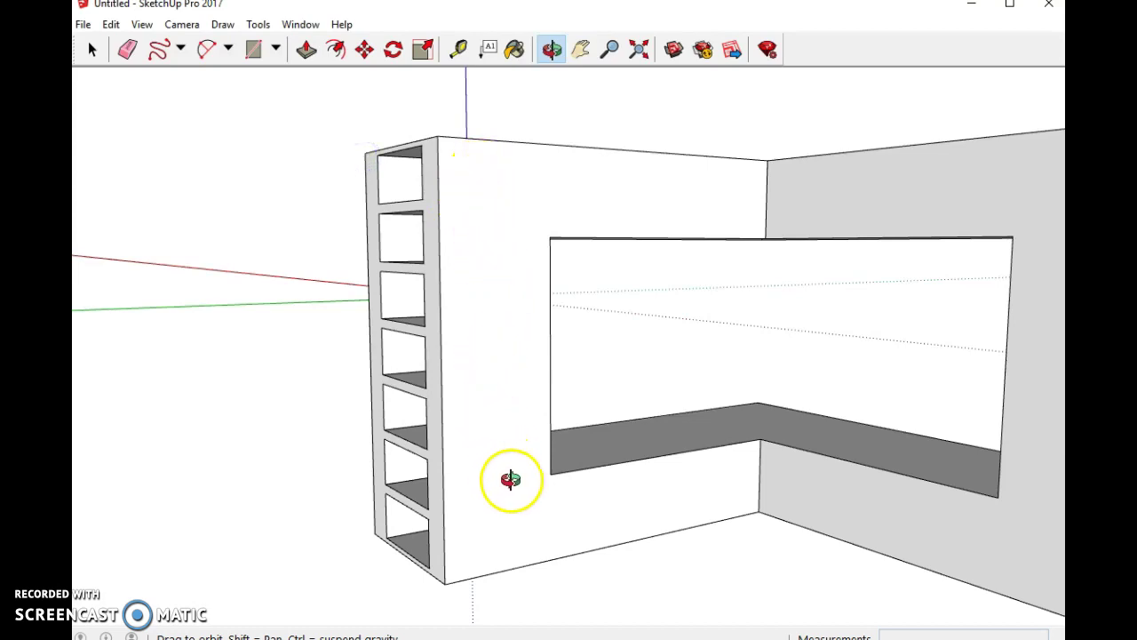
pyautogui.moveTo(599, 307); pyautogui.dragTo(470, 403)
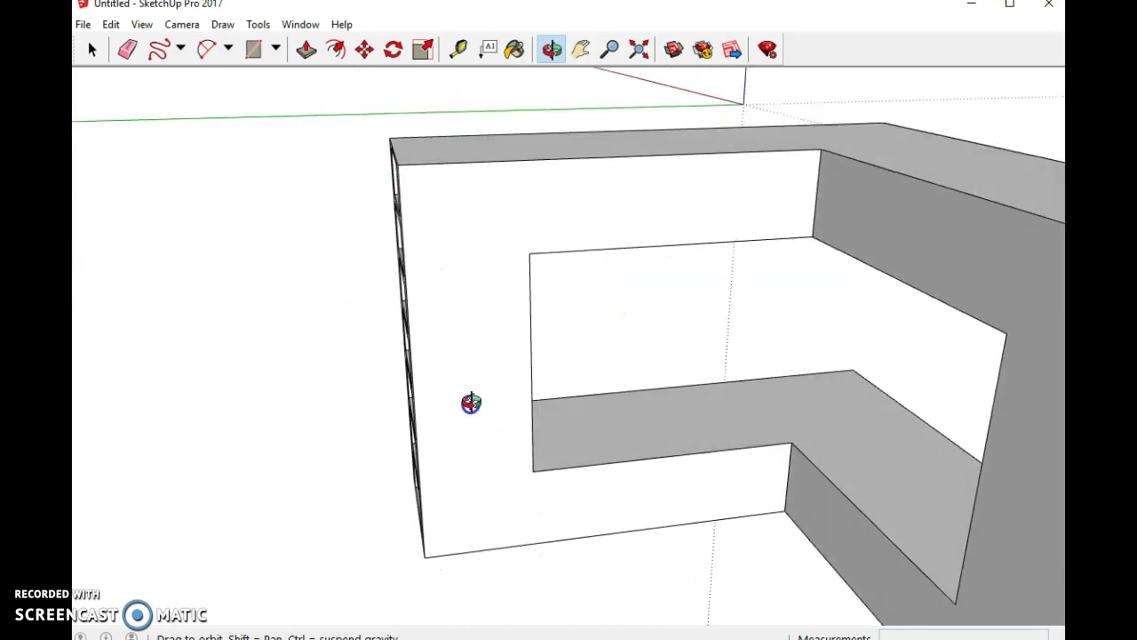
# - Place guides below the outer walls' top edges and one inside the left edge
pyautogui.click(457, 50)
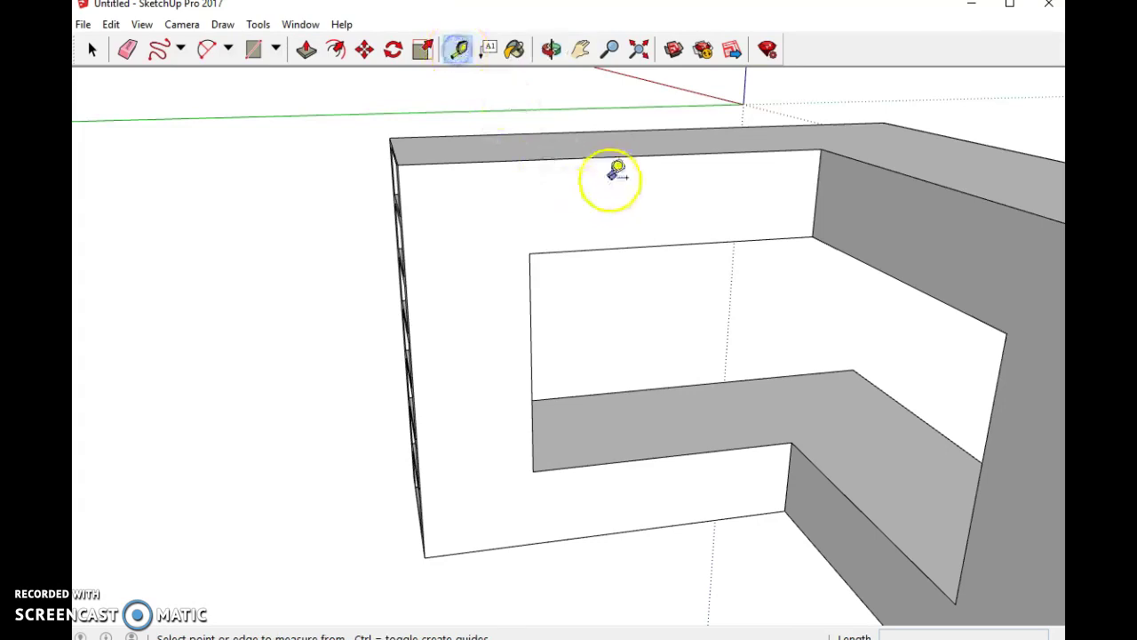
pyautogui.click(621, 155)
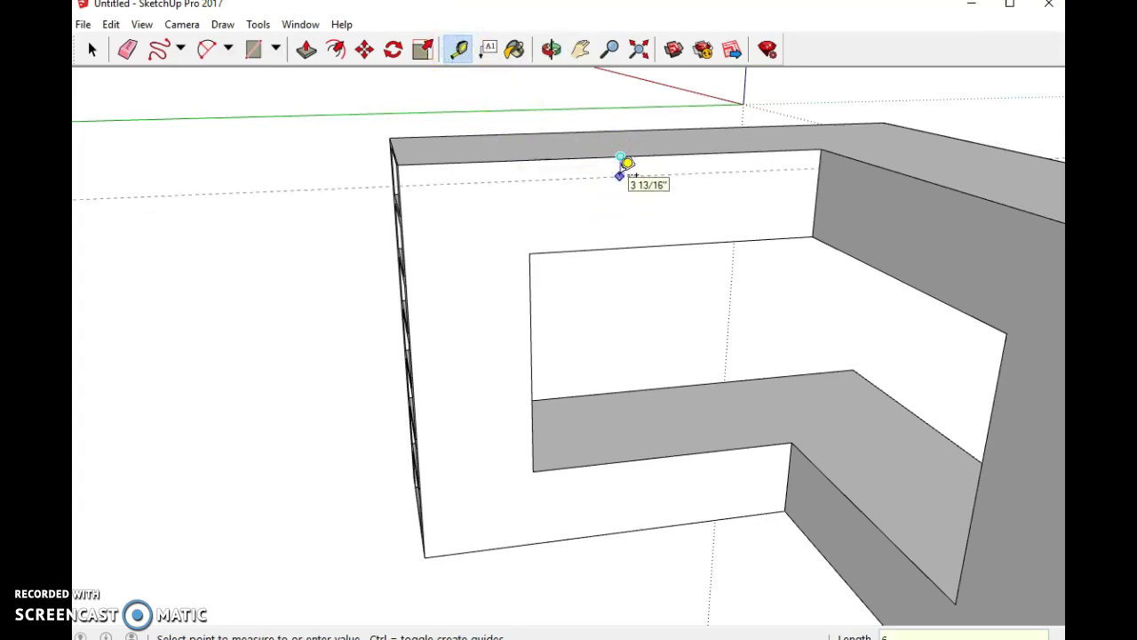
pyautogui.click(636, 230)
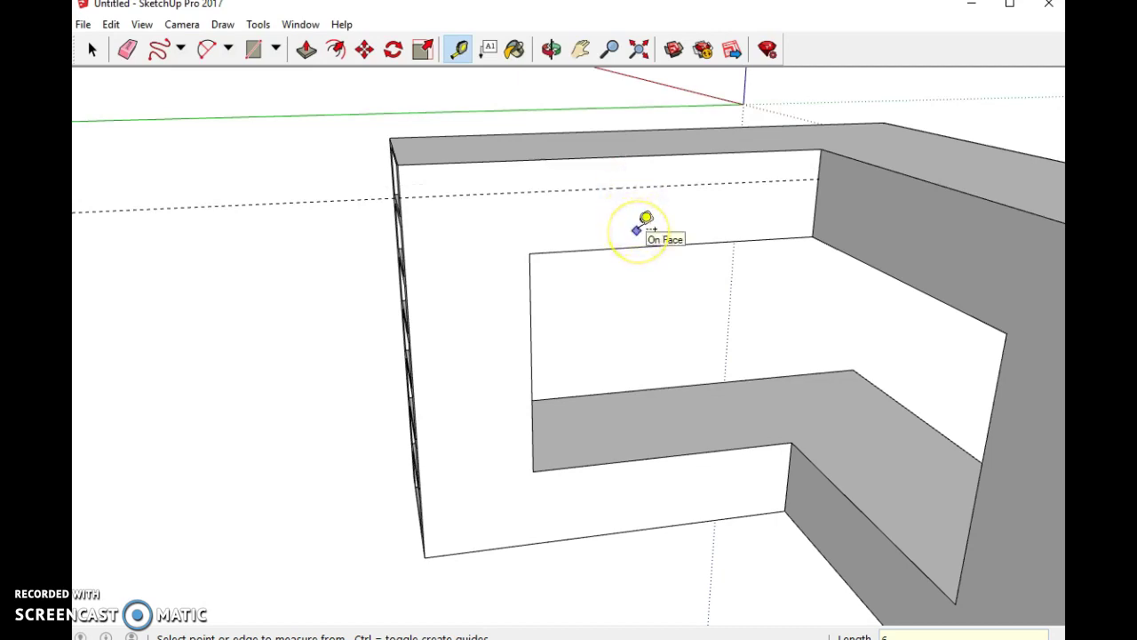
pyautogui.click(592, 160)
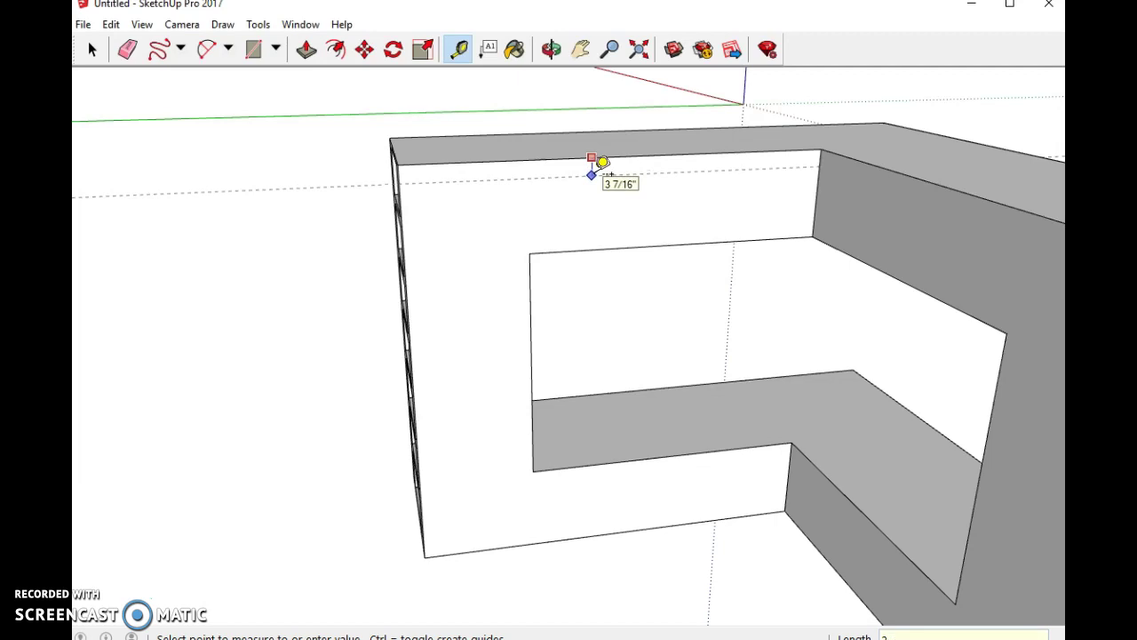
pyautogui.click(603, 249)
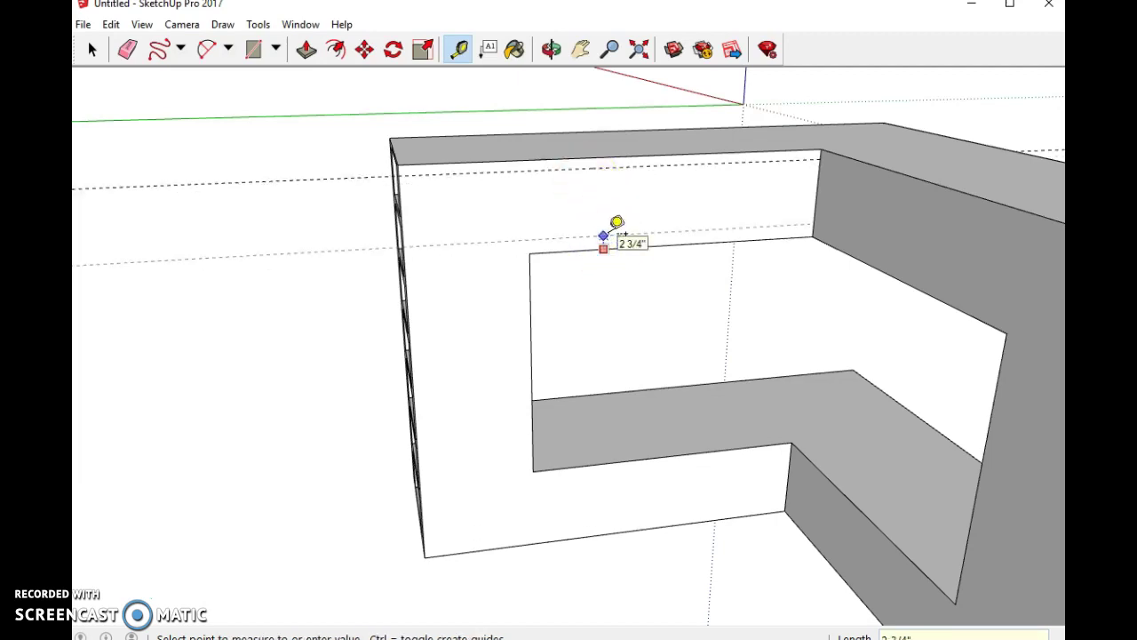
pyautogui.click(402, 194)
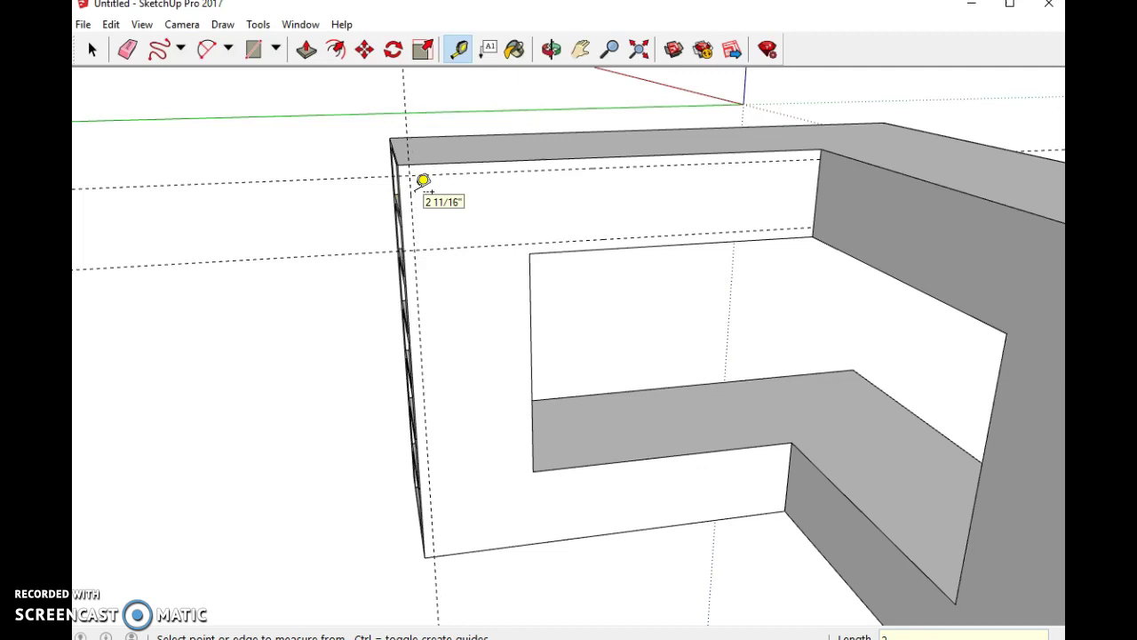
pyautogui.scroll(-2, 408, 168)
pyautogui.moveTo(393, 157); pyautogui.dragTo(855, 184)
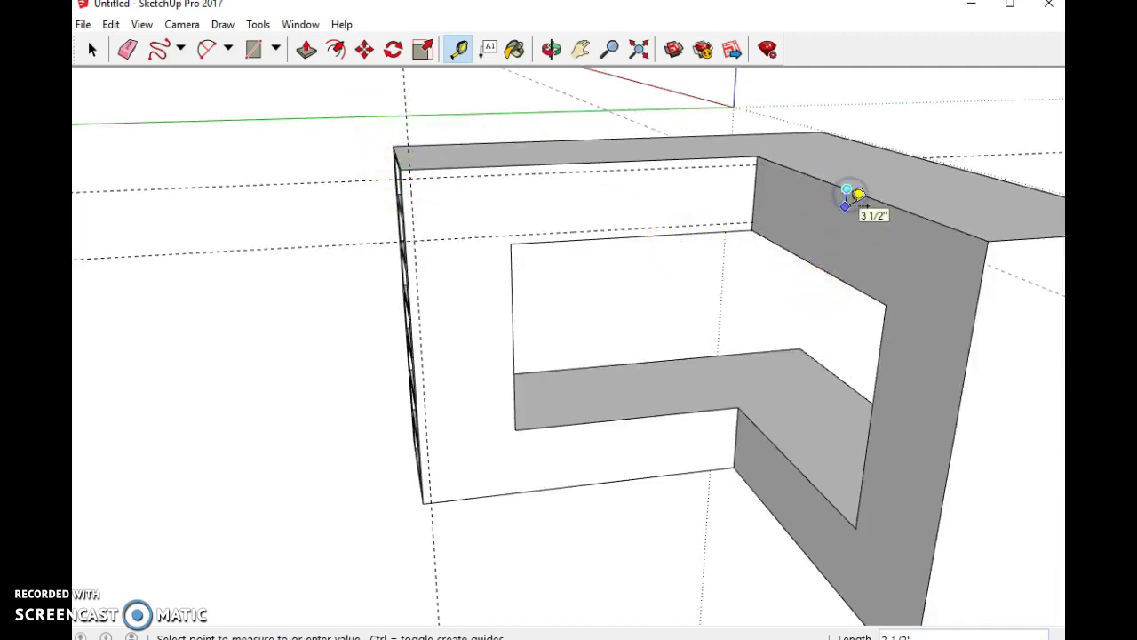
pyautogui.click(860, 252)
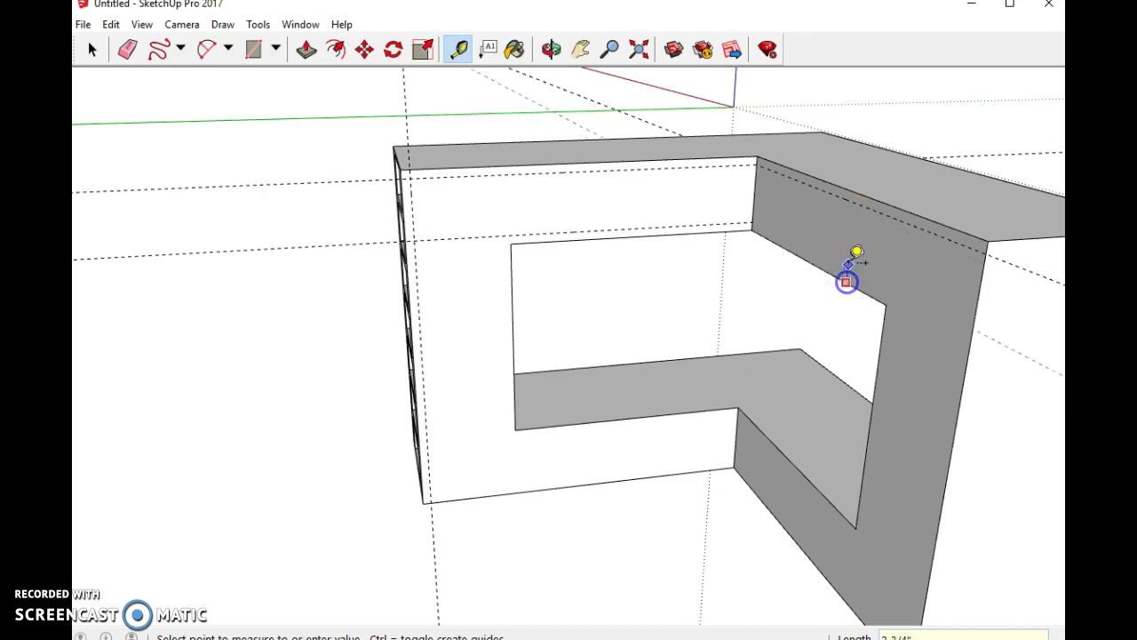
pyautogui.moveTo(968, 257); pyautogui.dragTo(981, 281)
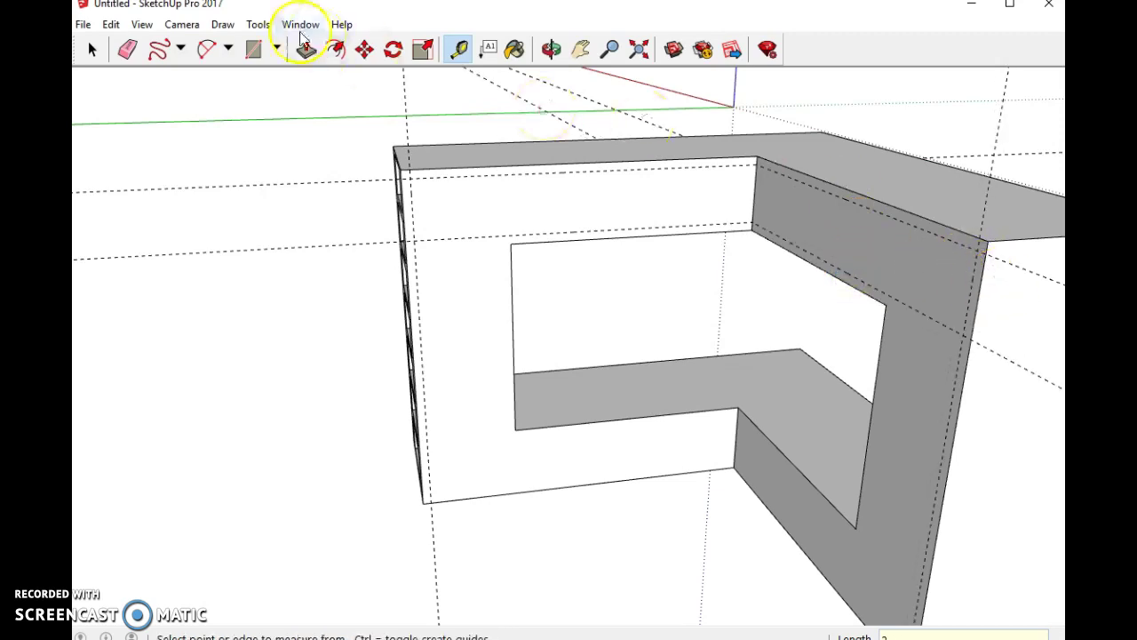
pyautogui.click(177, 53)
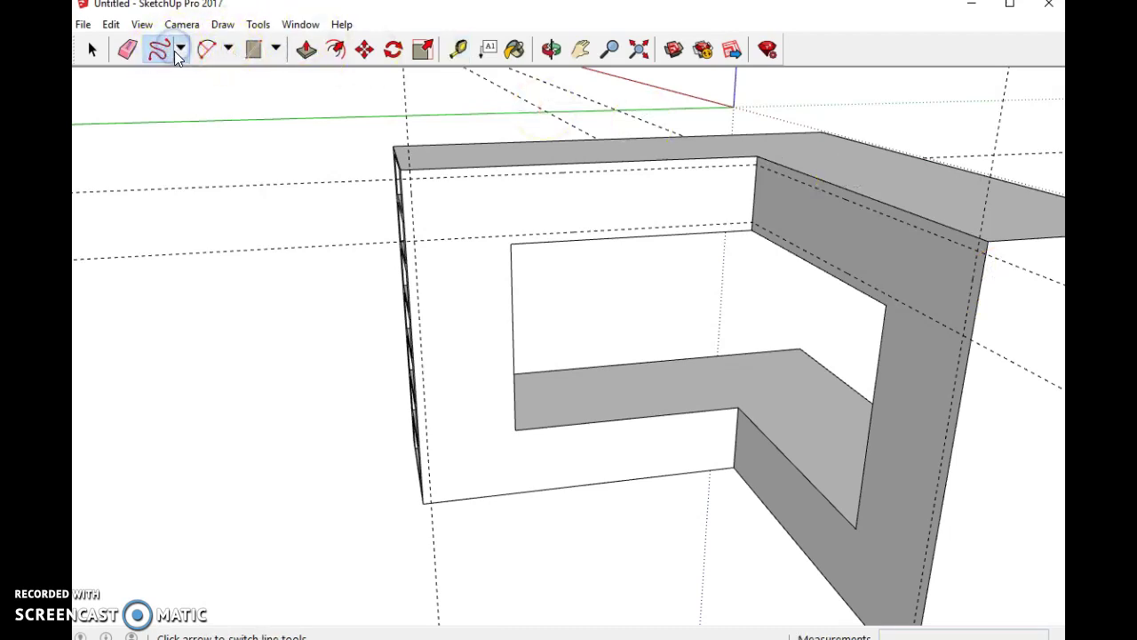
pyautogui.click(181, 50)
pyautogui.click(189, 77)
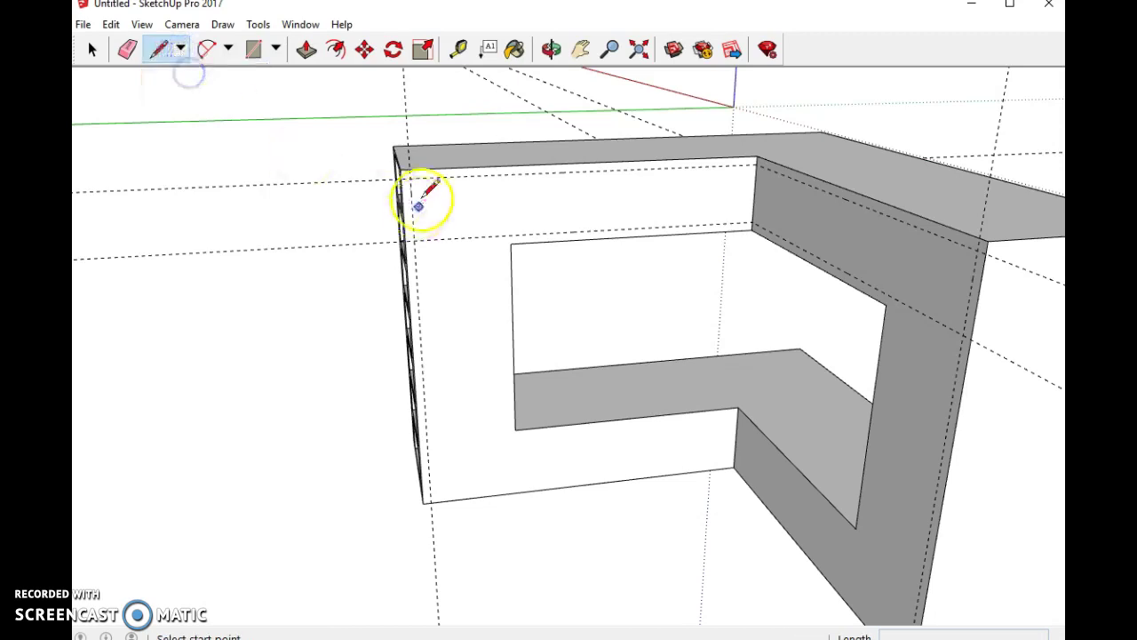
pyautogui.click(411, 176)
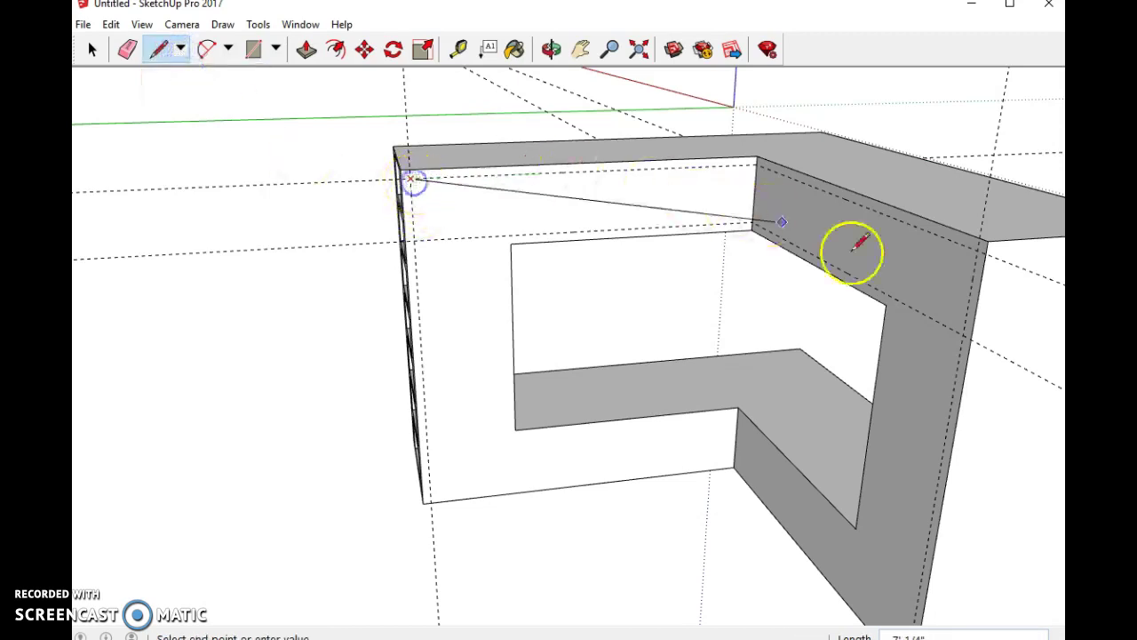
pyautogui.click(756, 166)
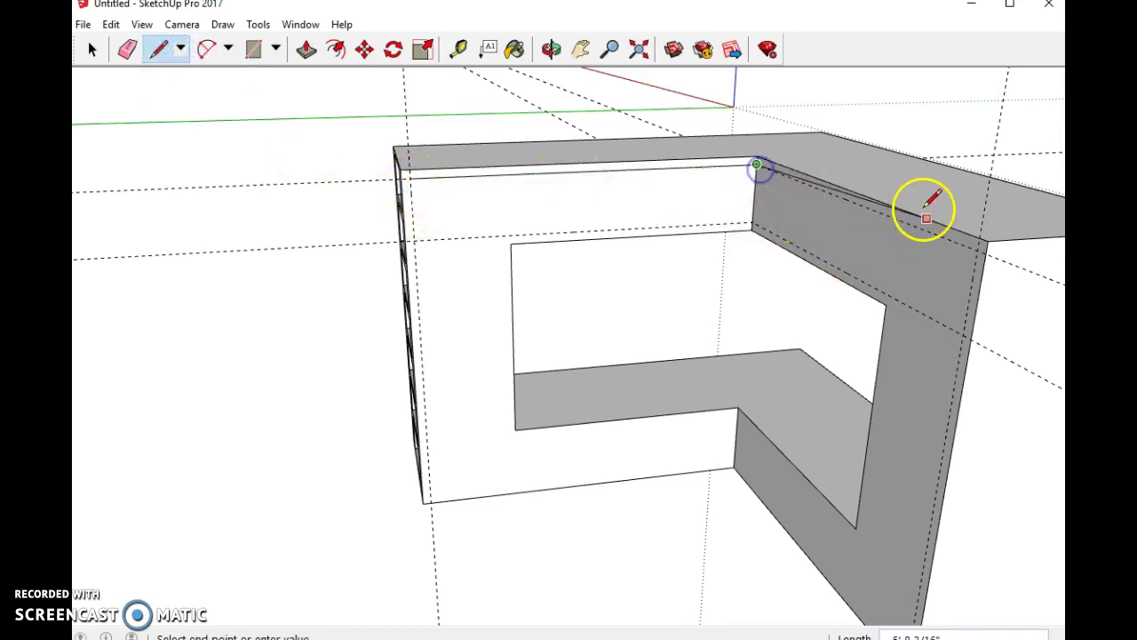
pyautogui.click(977, 250)
pyautogui.click(963, 335)
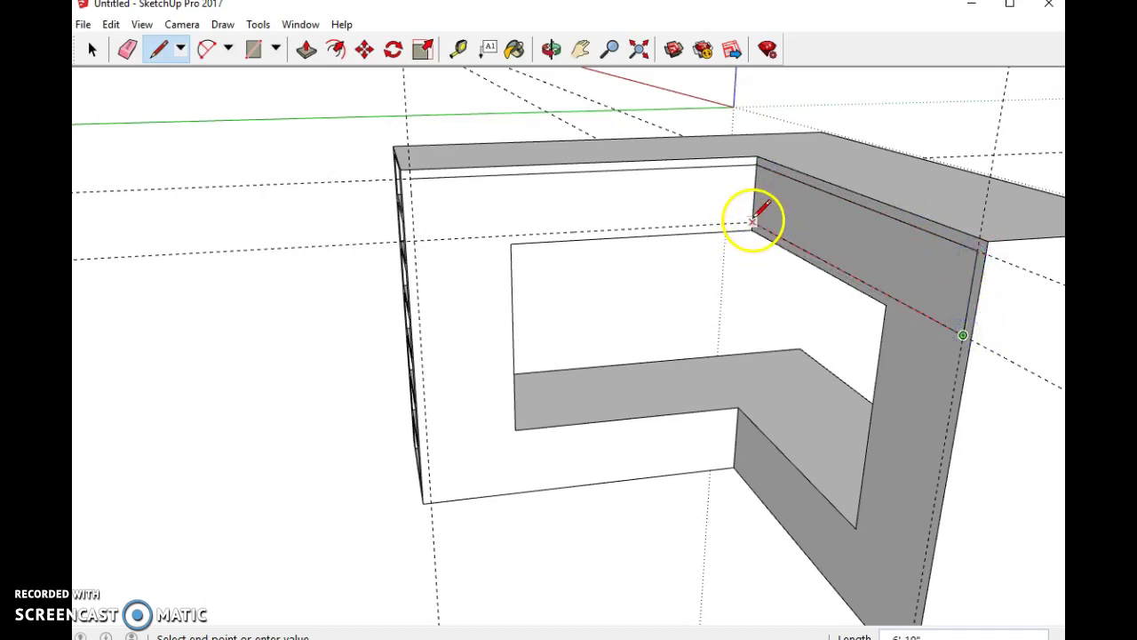
pyautogui.click(525, 196)
pyautogui.click(752, 222)
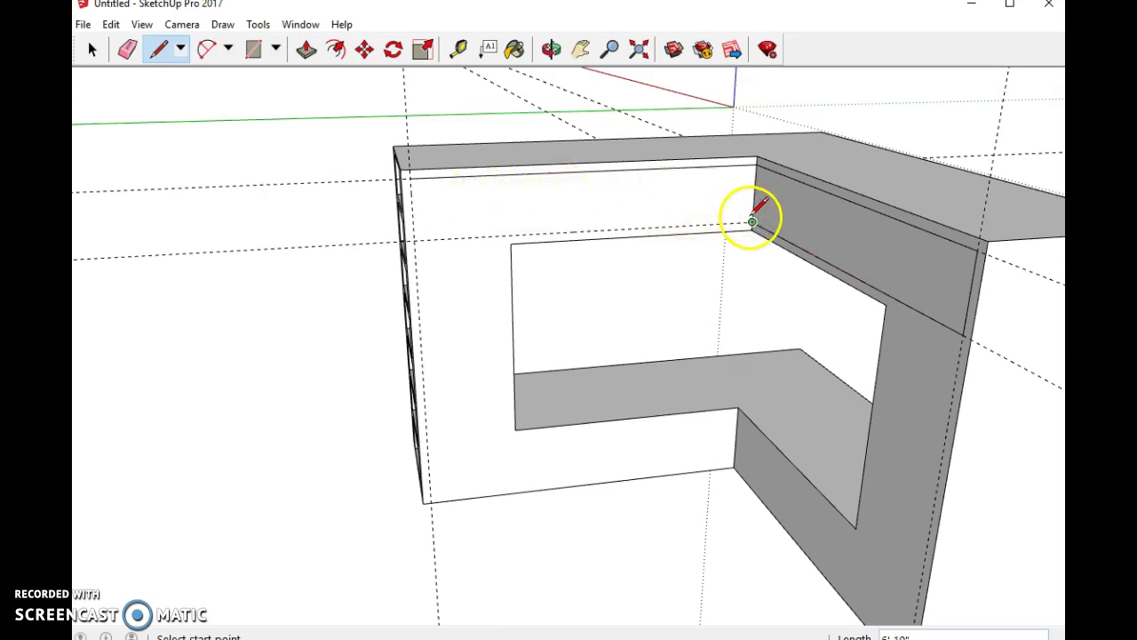
pyautogui.click(752, 222)
pyautogui.click(413, 239)
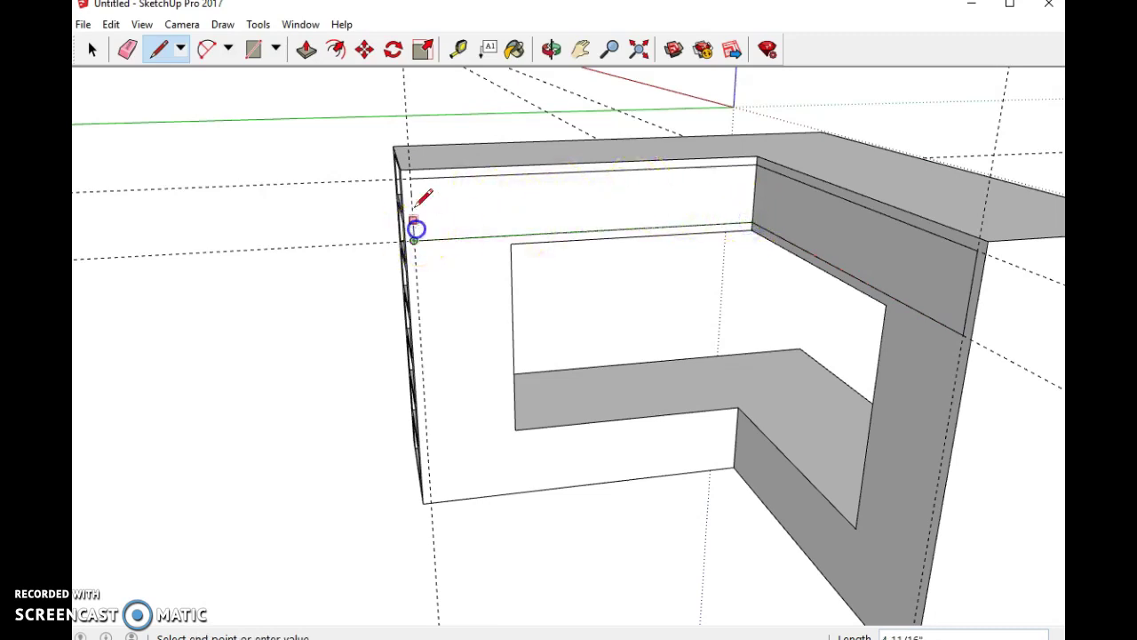
pyautogui.click(410, 176)
pyautogui.click(306, 50)
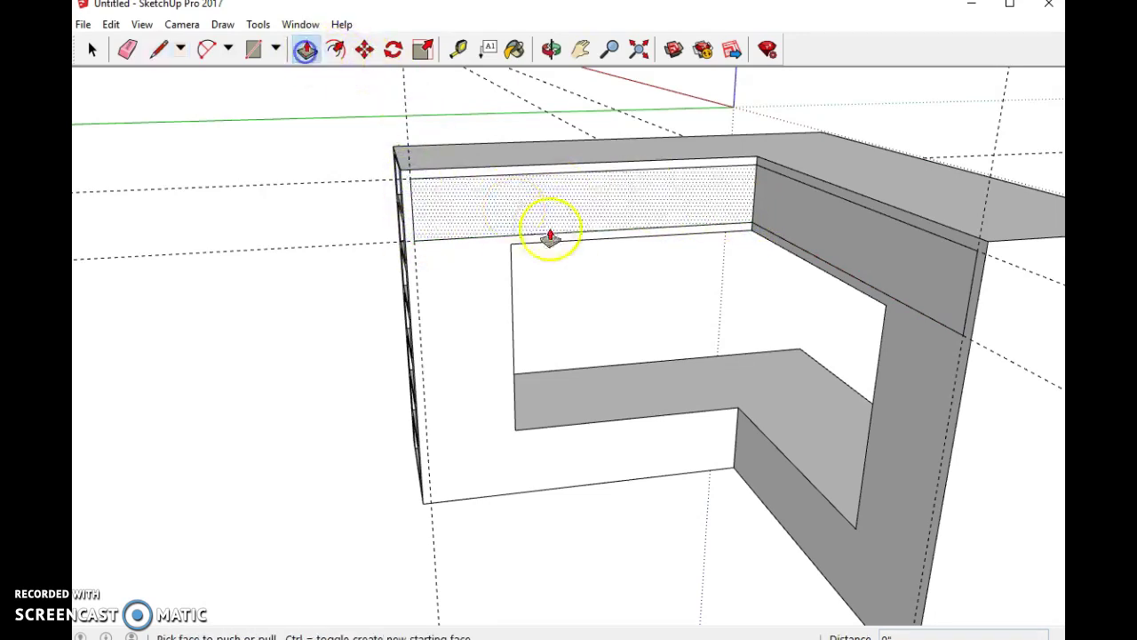
pyautogui.click(553, 215)
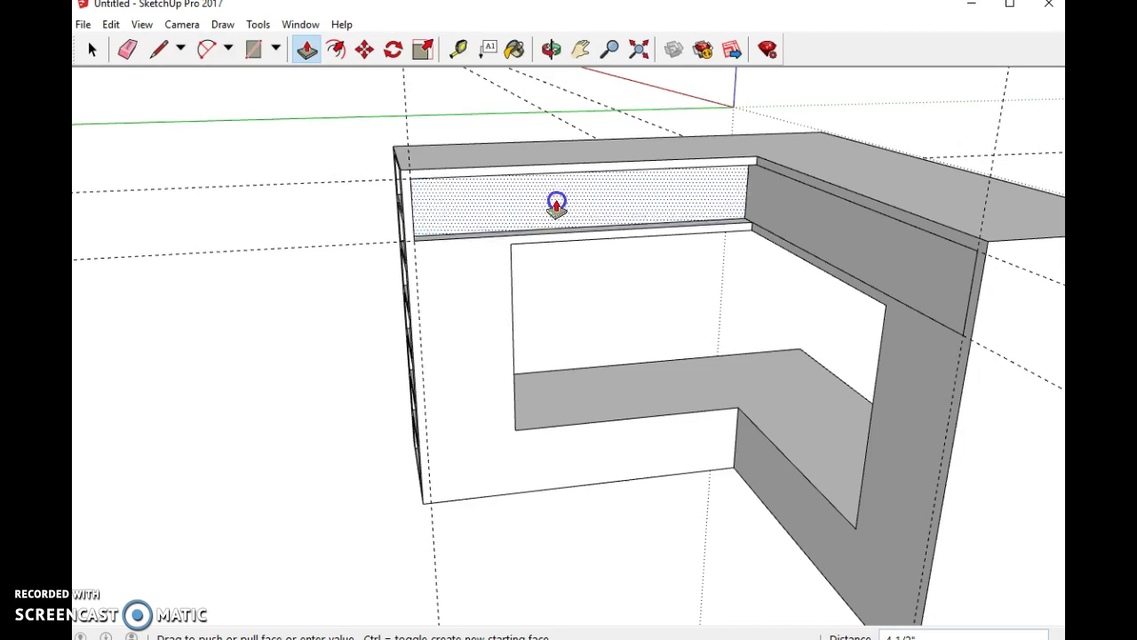
pyautogui.click(556, 204)
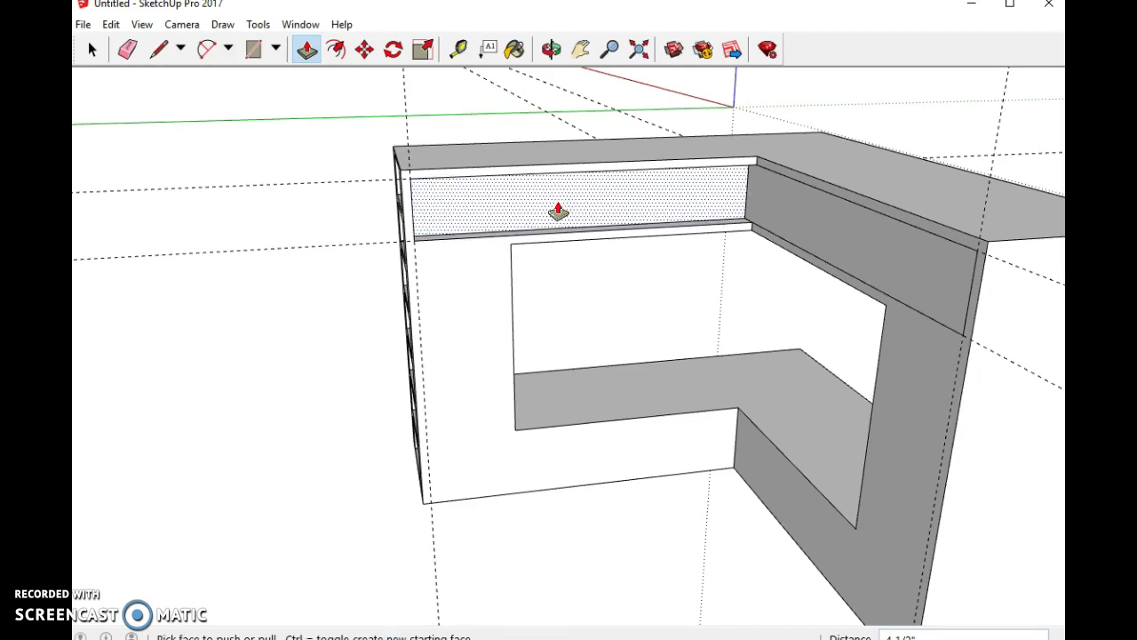
pyautogui.hotkey('ctrl', 'z')
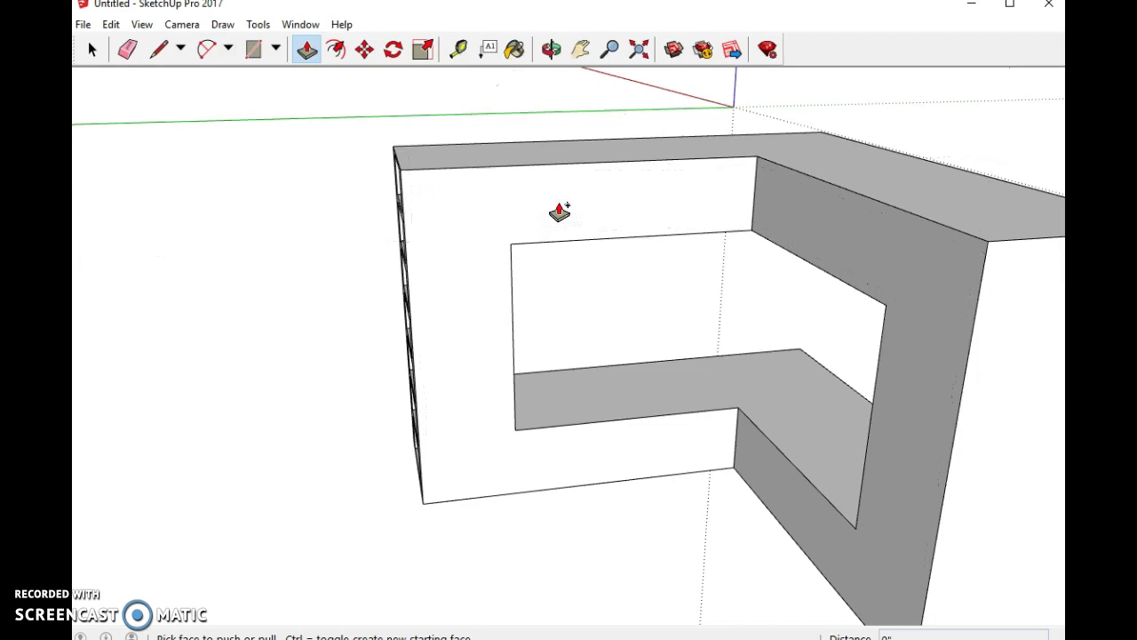
pyautogui.click(453, 226)
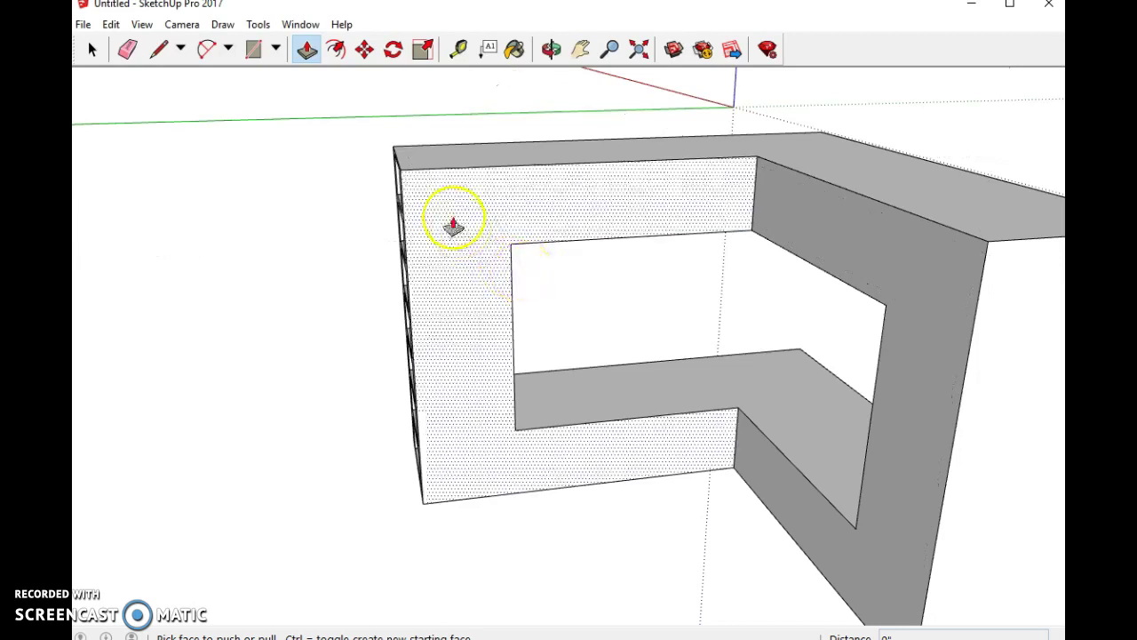
# - Orbit and zoom into the frame's opening to look under the top shelf
pyautogui.click(551, 48)
pyautogui.moveTo(586, 193); pyautogui.dragTo(521, 231)
pyautogui.scroll(-5, 584, 305)
pyautogui.scroll(-2, 577, 306)
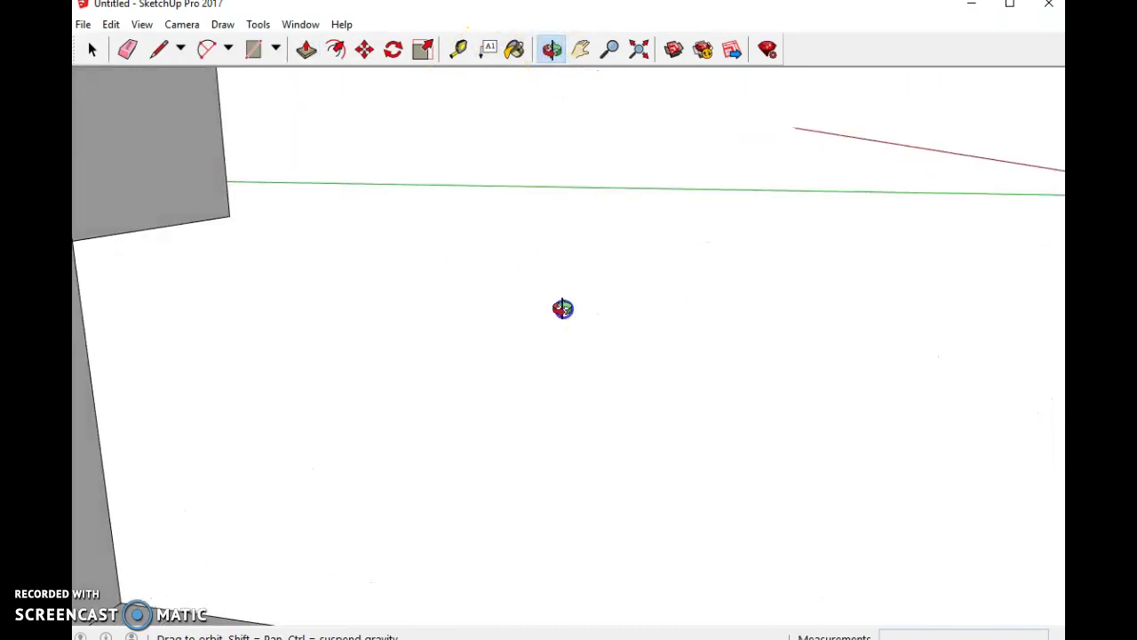
pyautogui.moveTo(563, 307); pyautogui.dragTo(523, 300)
pyautogui.scroll(-3, 502, 257)
pyautogui.scroll(3, 254, 208)
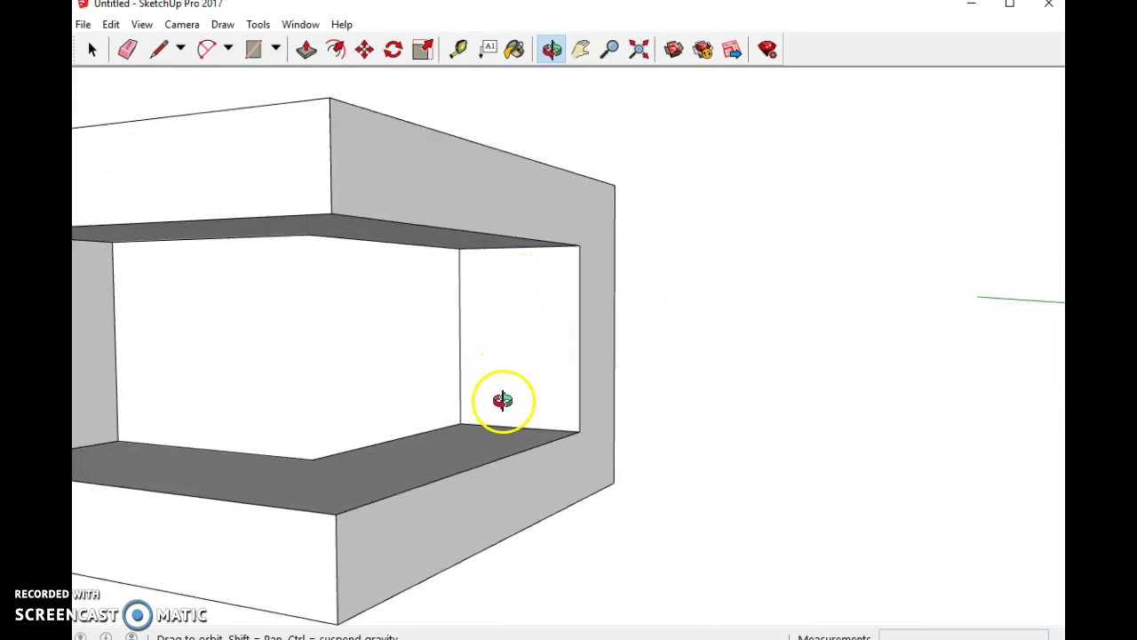
pyautogui.moveTo(365, 318); pyautogui.dragTo(371, 259)
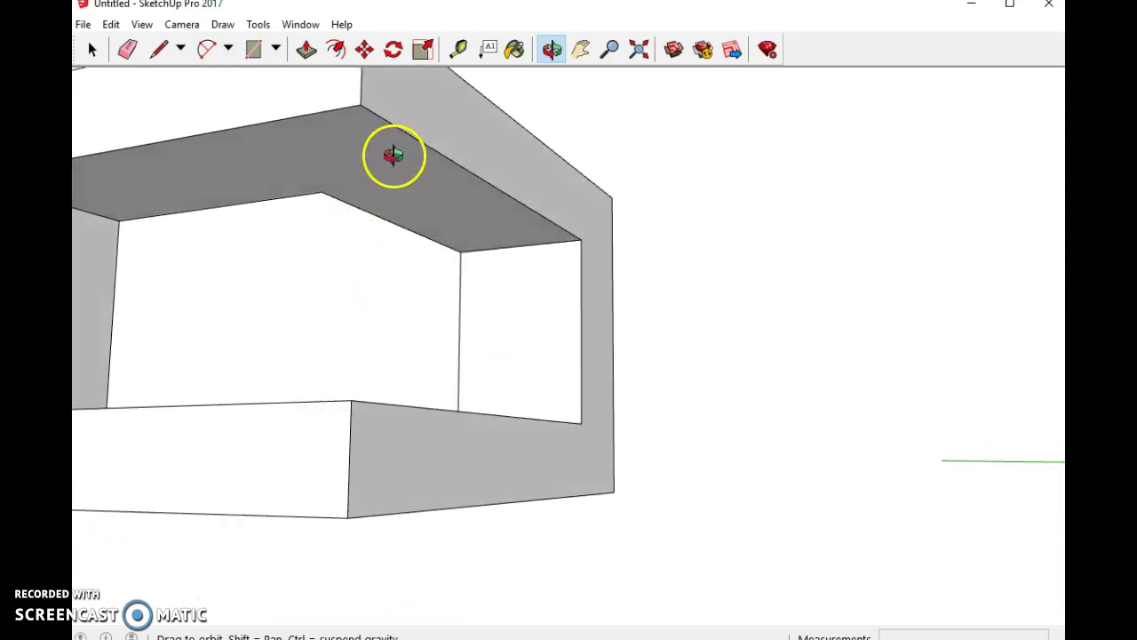
pyautogui.moveTo(465, 210); pyautogui.dragTo(368, 332)
# - Rotate the view around the frame's corner until its back side faces the camera
pyautogui.click(358, 297)
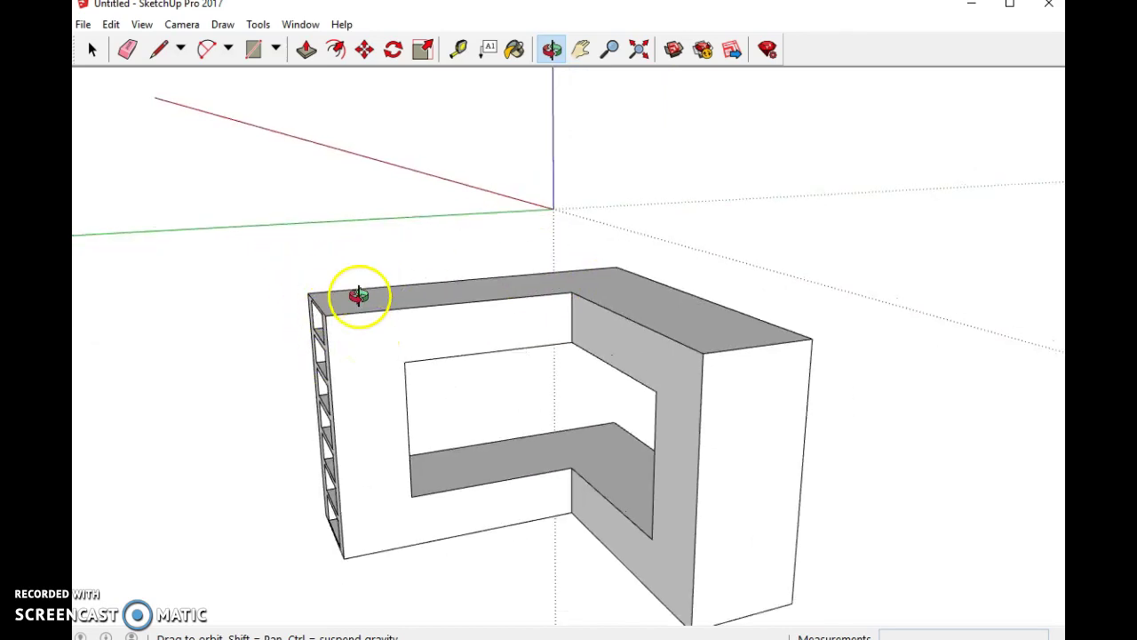
pyautogui.click(364, 87)
pyautogui.moveTo(364, 87); pyautogui.dragTo(525, 222)
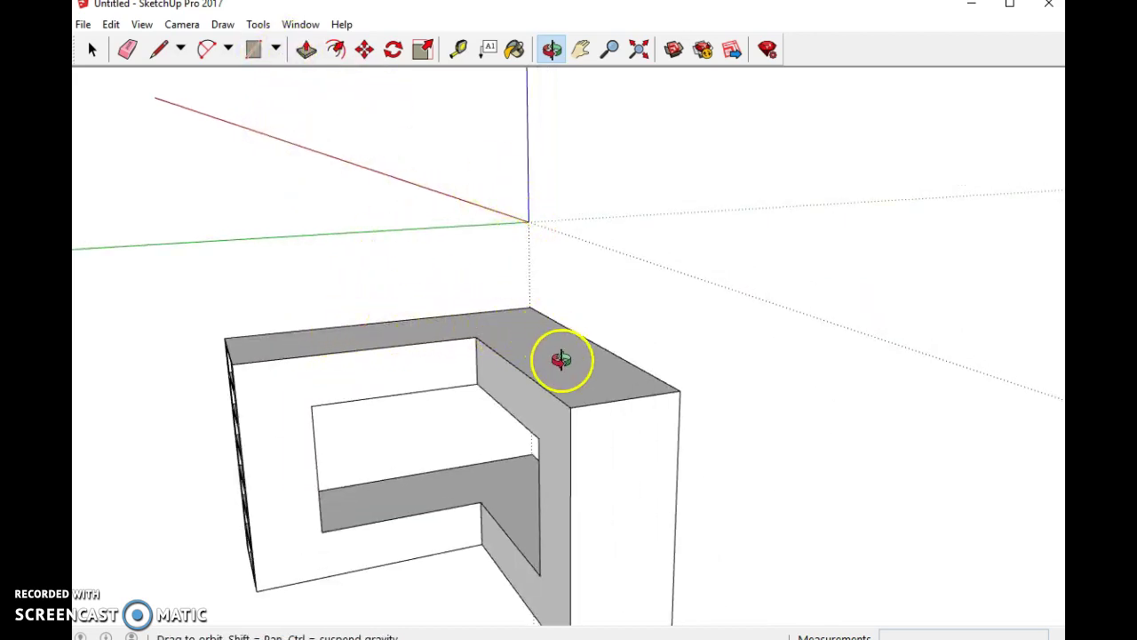
pyautogui.moveTo(541, 391); pyautogui.dragTo(284, 399)
pyautogui.scroll(6, 285, 400)
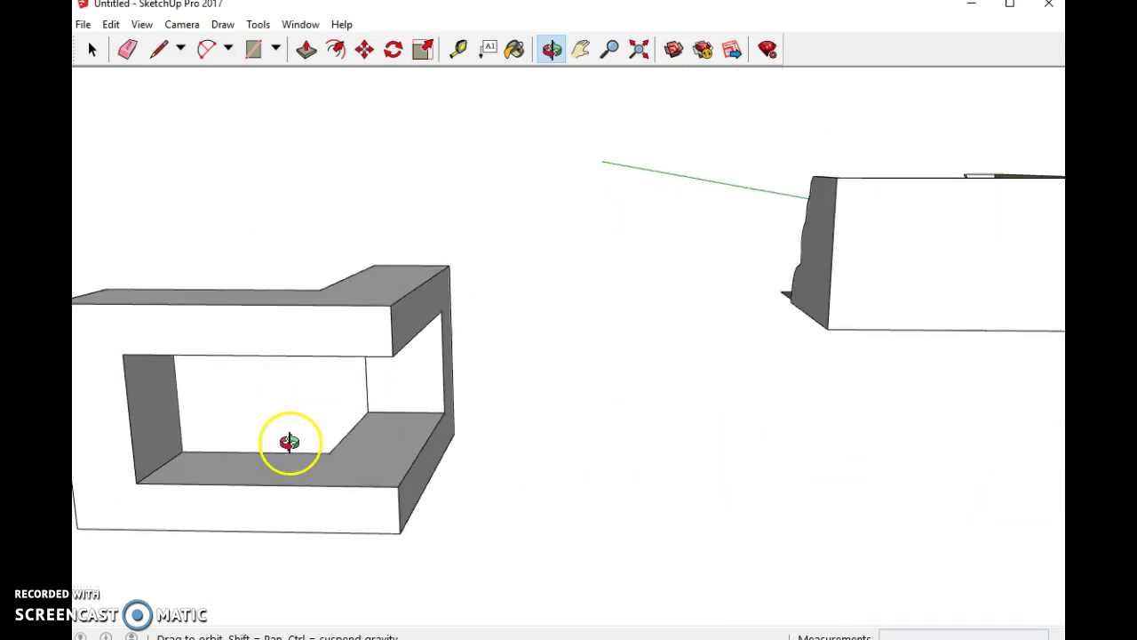
# - Draw a rectangular strip along the wall's bottom edge and push it in to hollow the base
pyautogui.moveTo(292, 447)
pyautogui.mouseDown()
pyautogui.moveTo(292, 418)
pyautogui.moveTo(306, 406)
pyautogui.mouseUp()
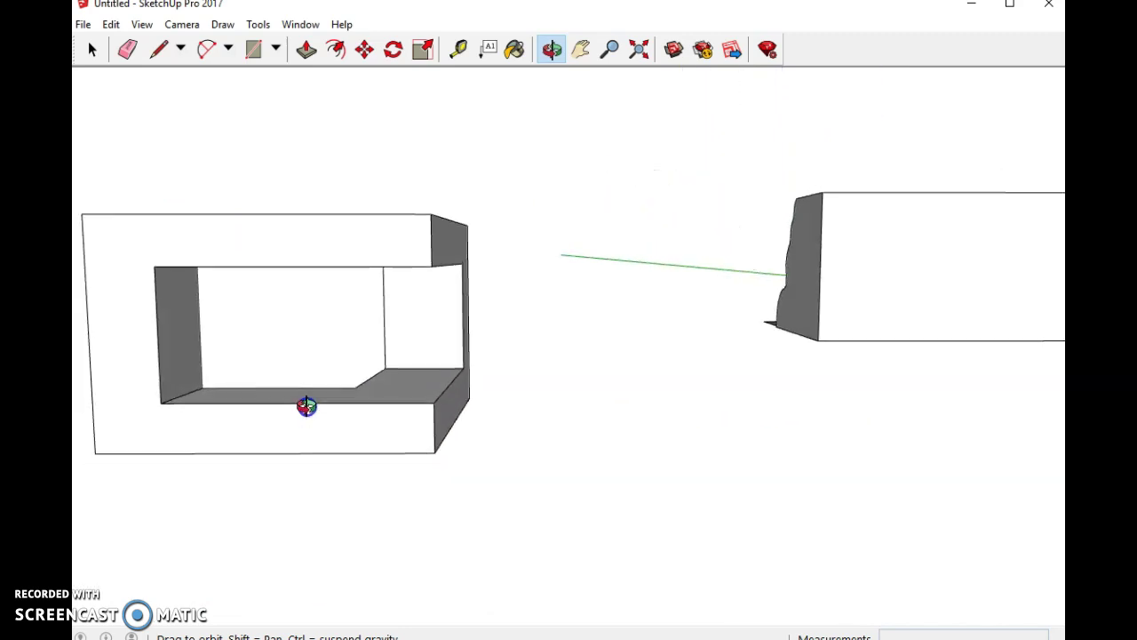
pyautogui.click(254, 51)
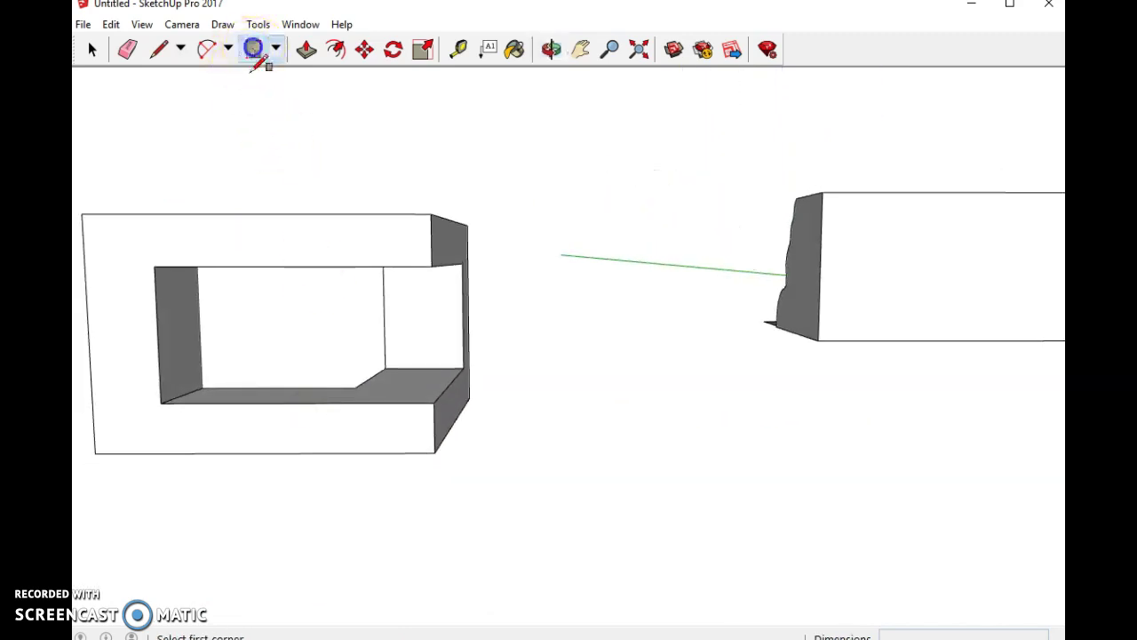
pyautogui.click(134, 453)
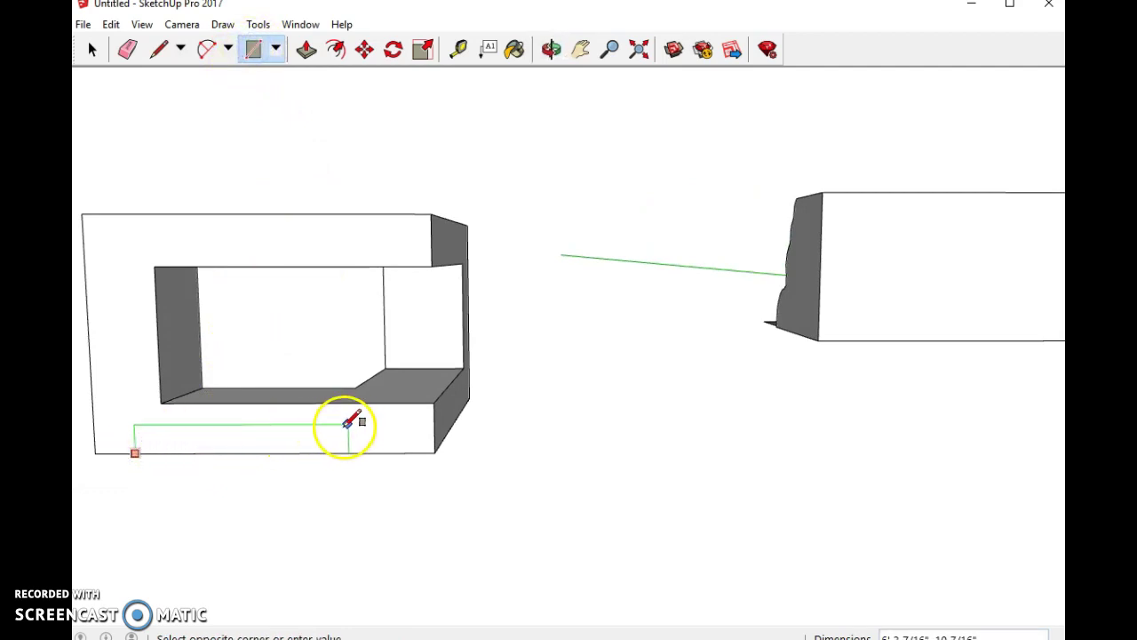
pyautogui.click(398, 427)
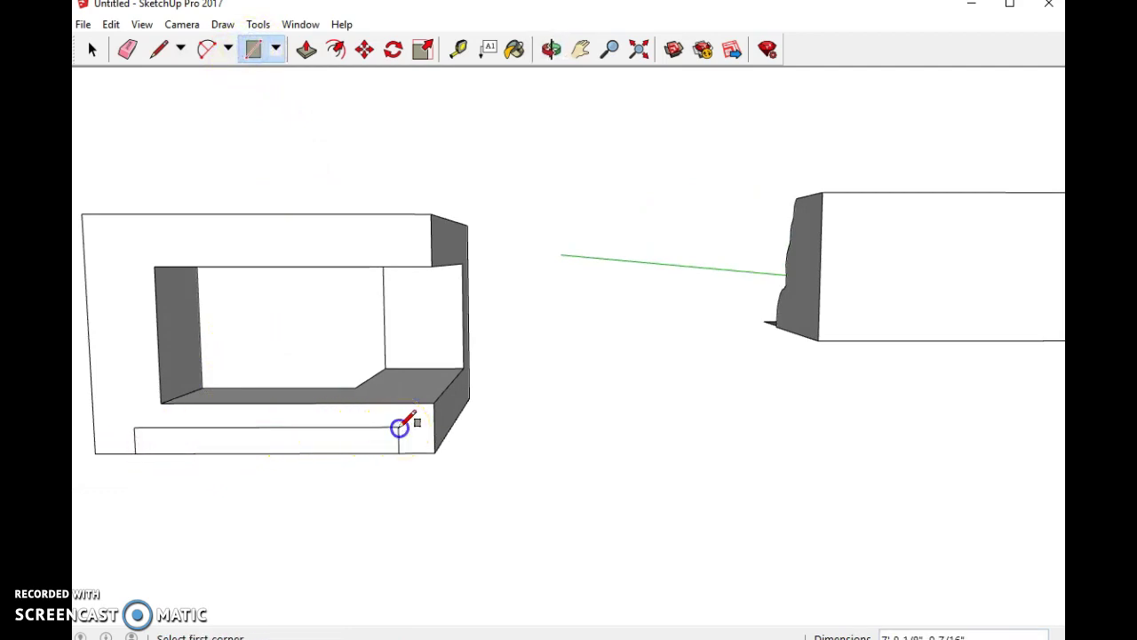
pyautogui.click(308, 52)
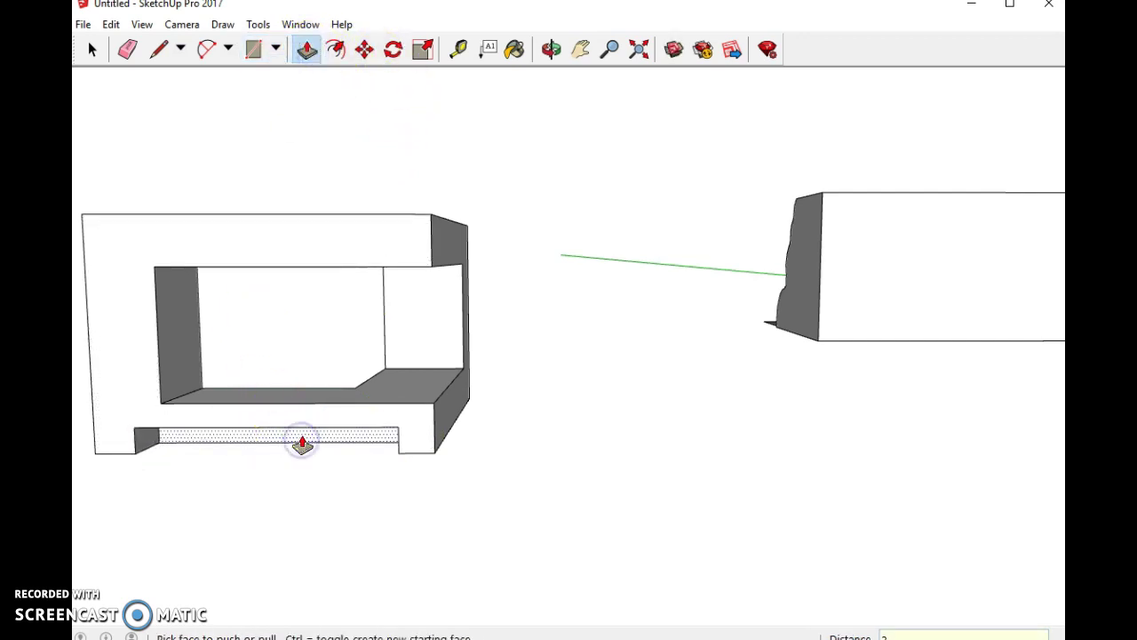
pyautogui.click(302, 444)
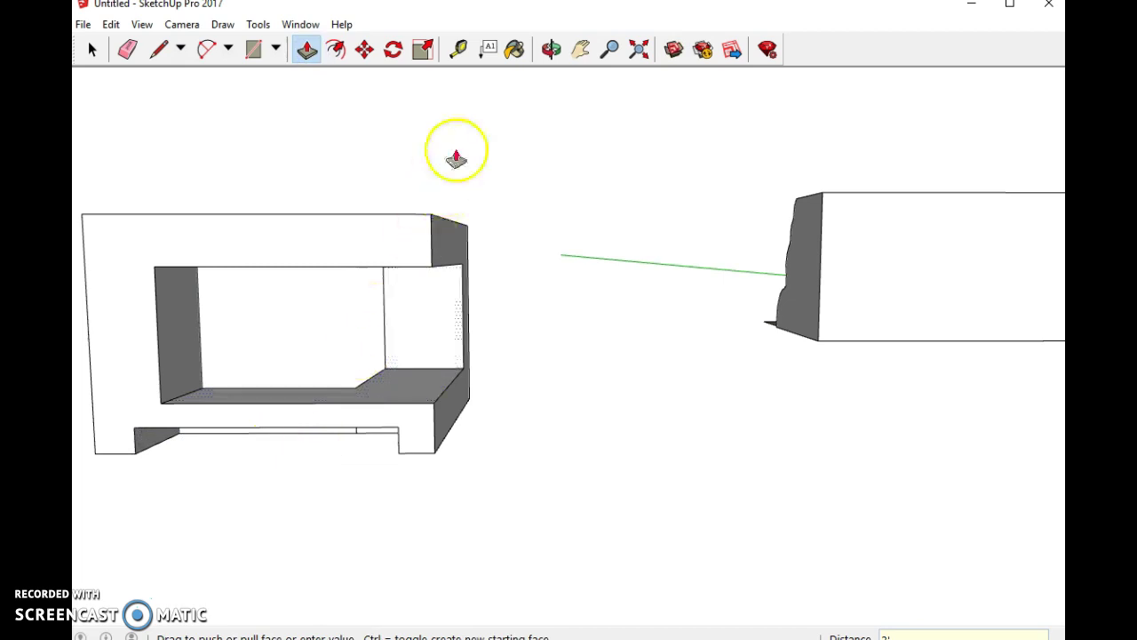
# - Orbit and zoom out to check the recess between the two end feet
pyautogui.click(550, 53)
pyautogui.moveTo(533, 116); pyautogui.dragTo(350, 347)
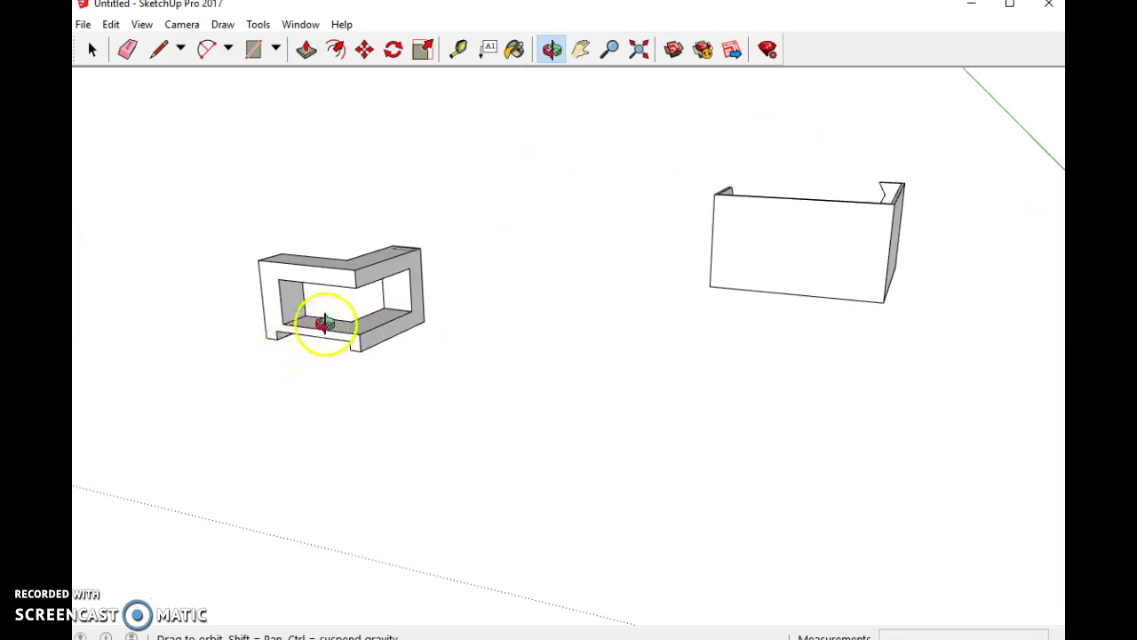
pyautogui.scroll(2, 326, 324)
pyautogui.scroll(5, 386, 174)
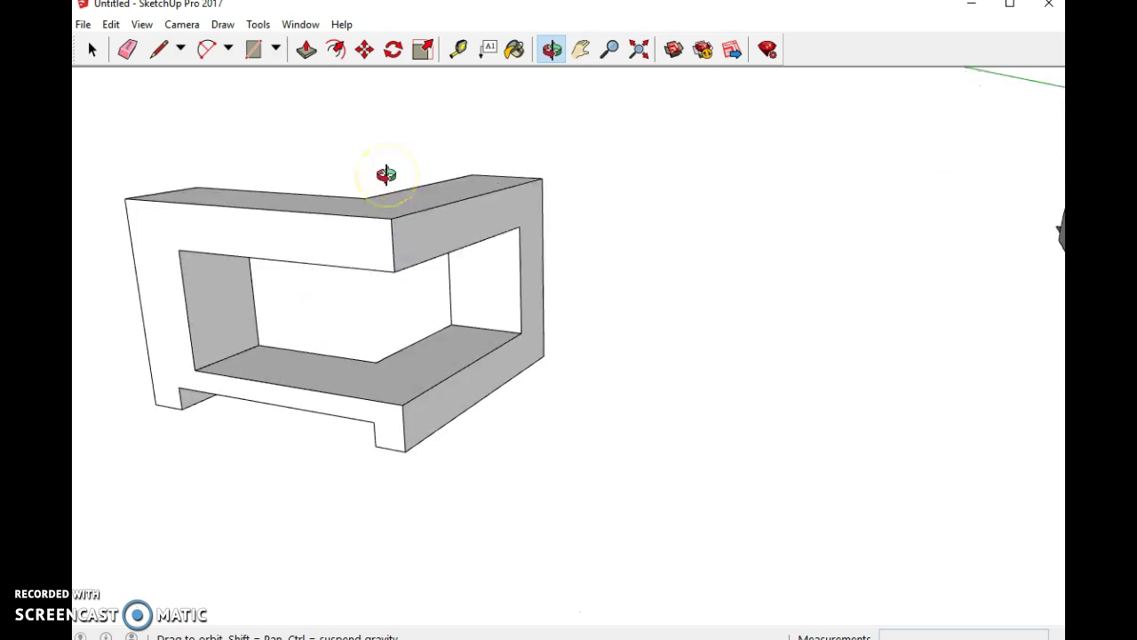